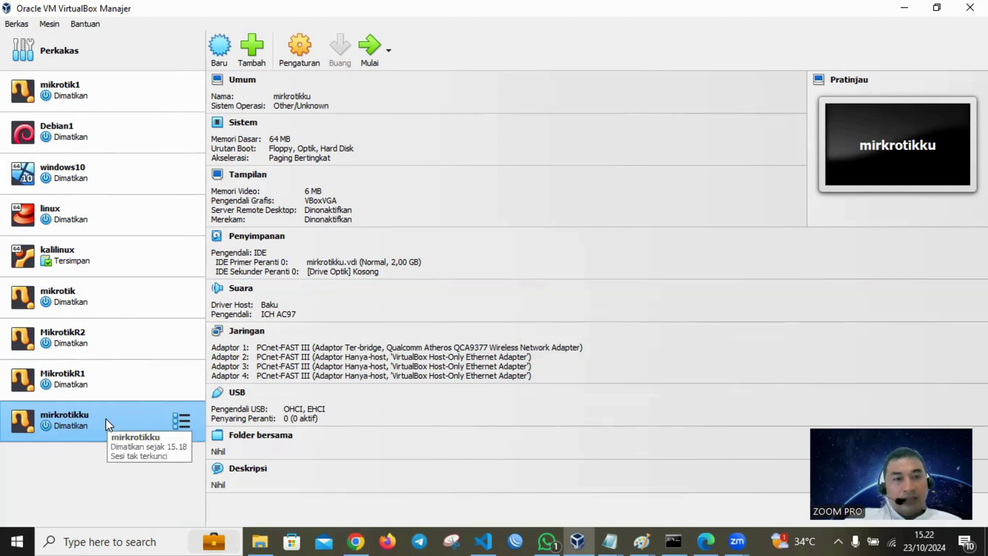
- In mirkrotikku's network settings, switch adapter 1 to NAT and then back to Bridged Adapter
{"action": "left_click", "coordinate": [310, 43]}
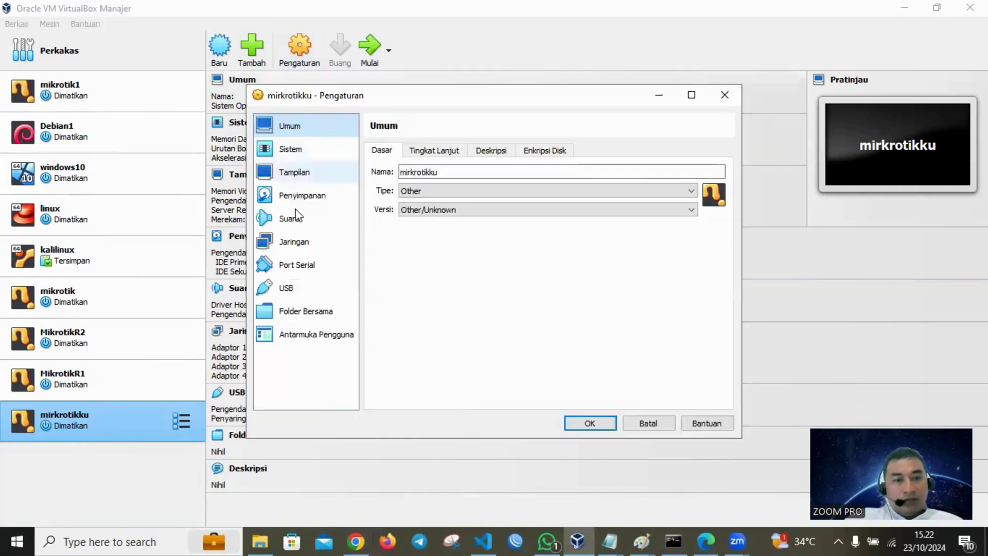
{"action": "left_click", "coordinate": [294, 243]}
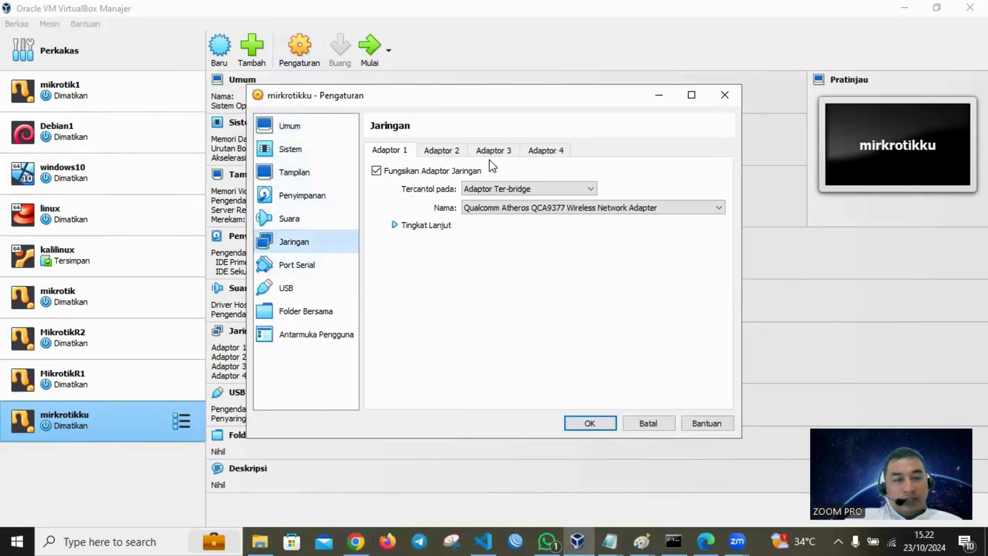
{"action": "left_click", "coordinate": [486, 189]}
{"action": "left_click", "coordinate": [483, 202]}
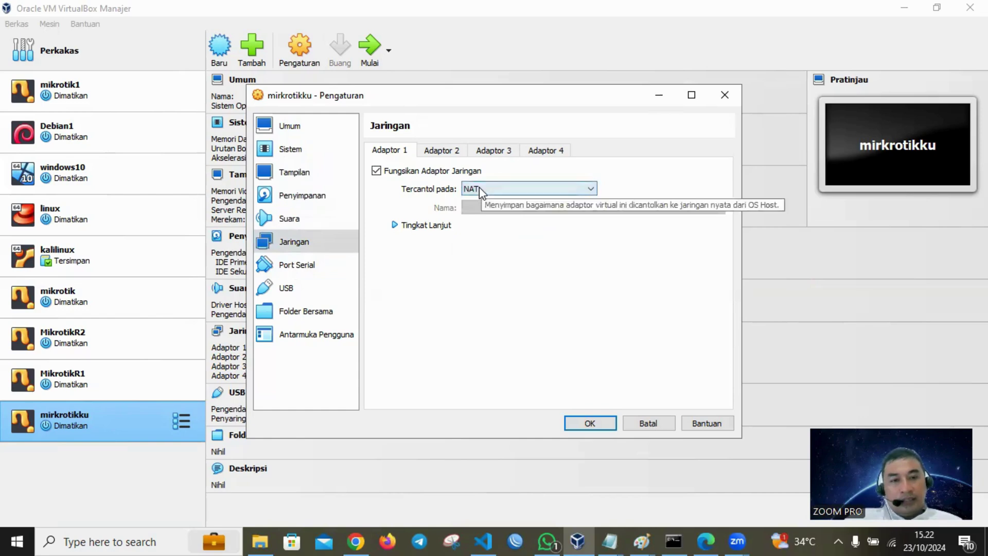
{"action": "left_click", "coordinate": [479, 189]}
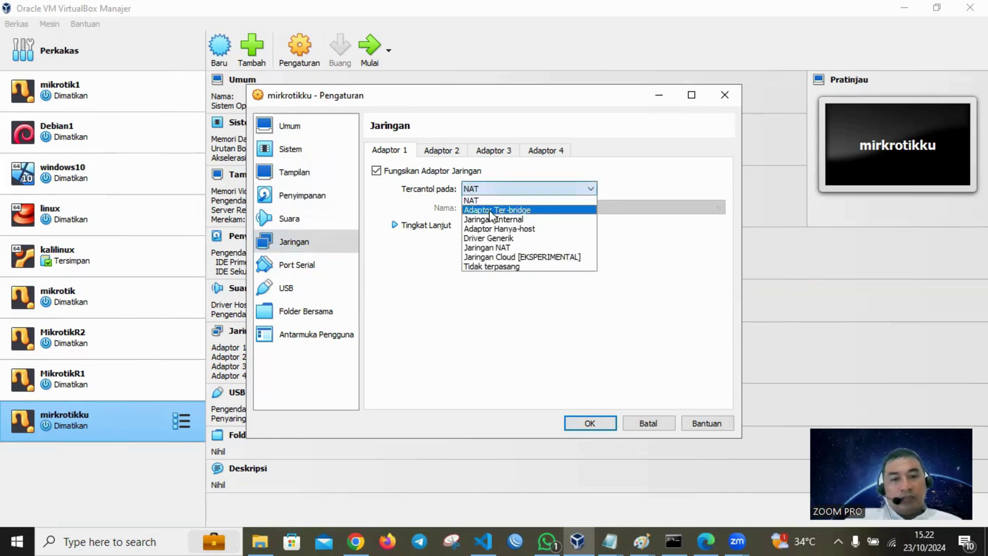
{"action": "left_click", "coordinate": [491, 211]}
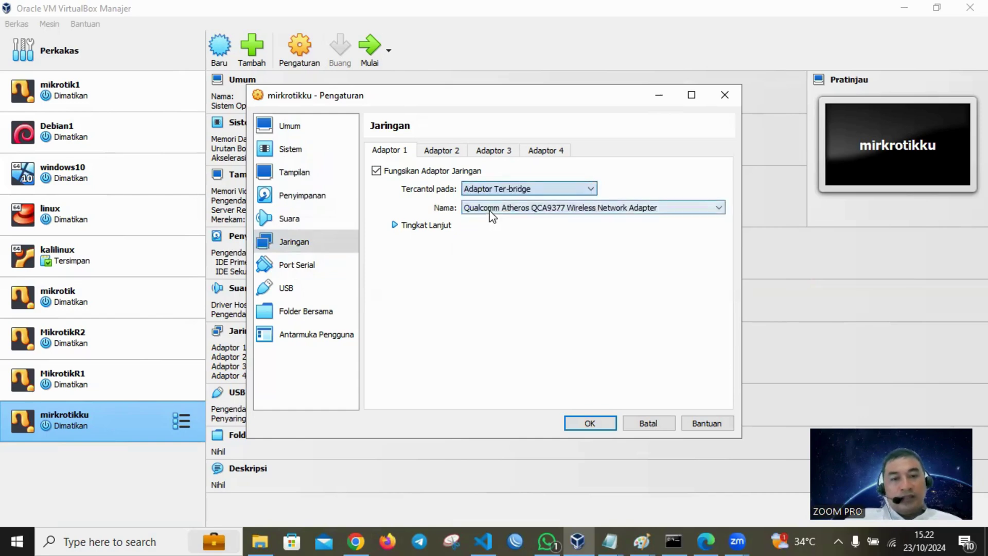
- Review how adapters 2, 3 and 4 are attached, then save the network settings
{"action": "left_click", "coordinate": [445, 151]}
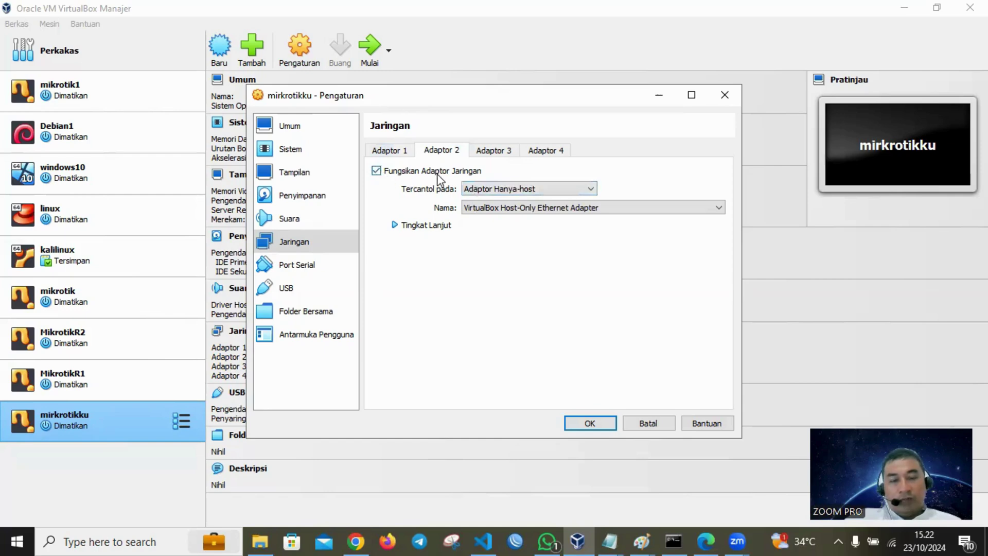
{"action": "left_click", "coordinate": [502, 153]}
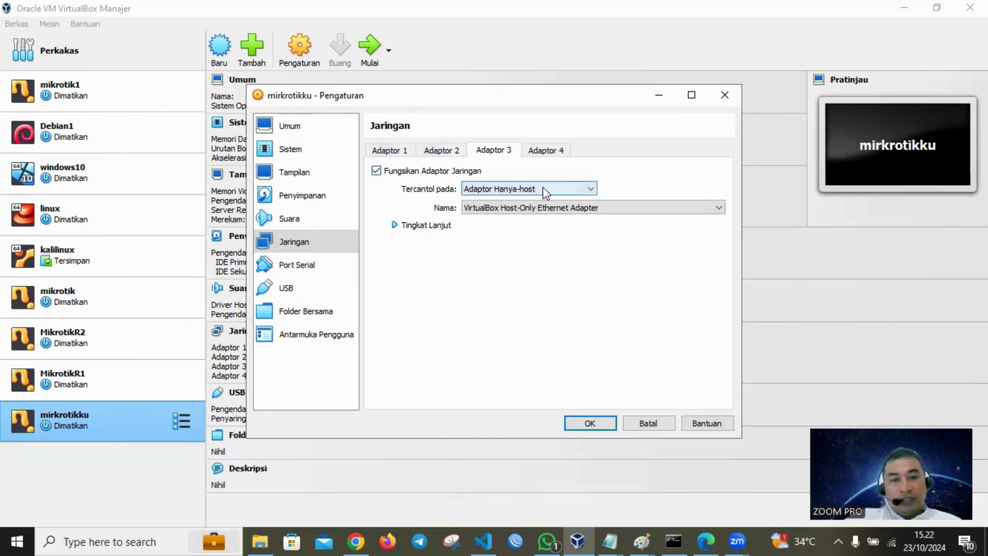
{"action": "left_click", "coordinate": [555, 151]}
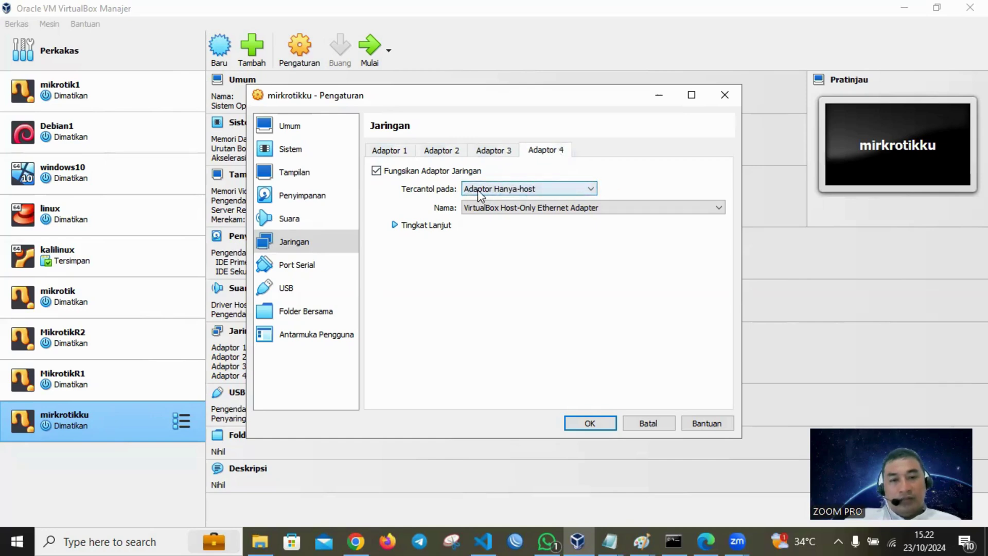
{"action": "left_click", "coordinate": [386, 151]}
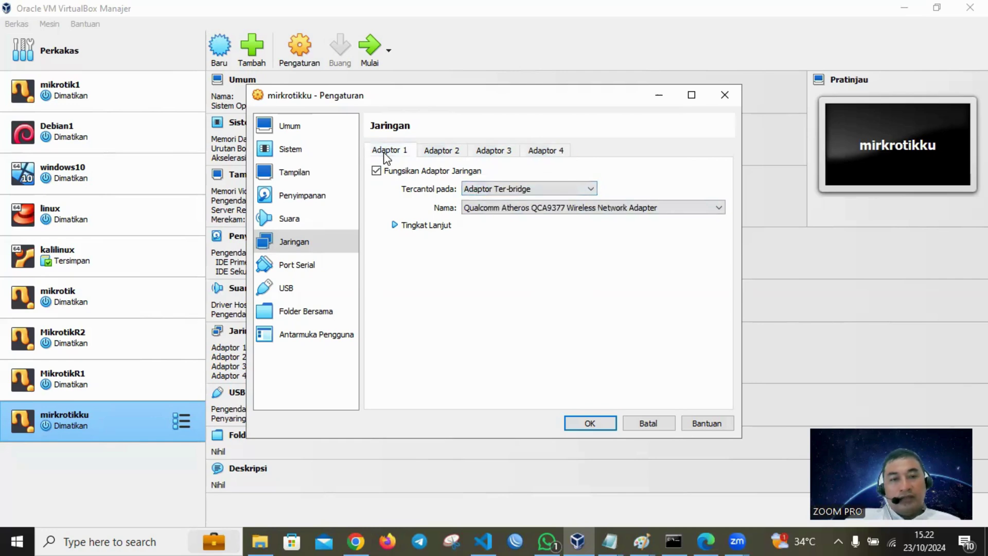
{"action": "left_click", "coordinate": [592, 424]}
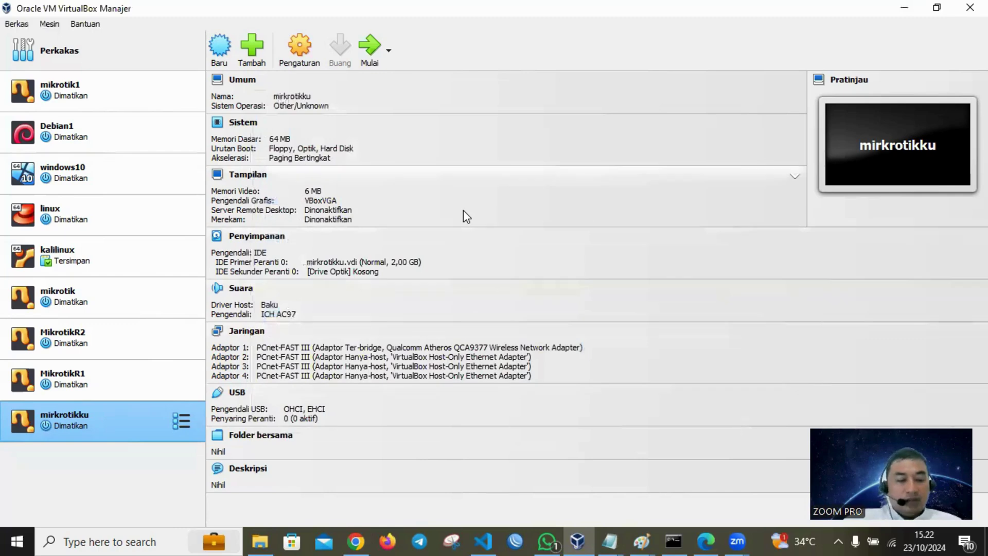
- Launch Paint with mspaint from the Run prompt and maximize it
{"action": "key", "text": "super+r"}
{"action": "type", "text": "mspi"}
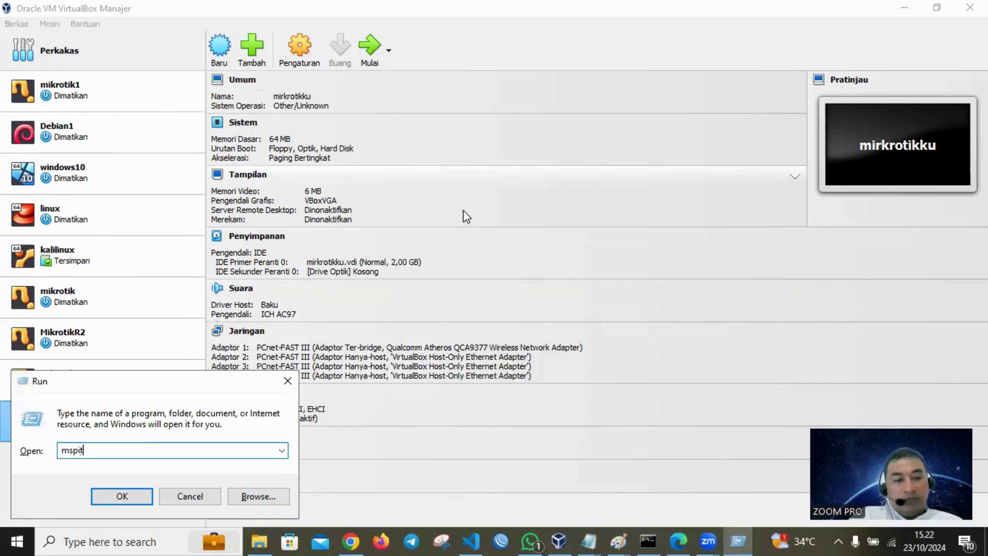
{"action": "key", "text": "BackSpace"}
{"action": "key", "text": "BackSpace"}
{"action": "type", "text": "aint"}
{"action": "key", "text": "Return"}
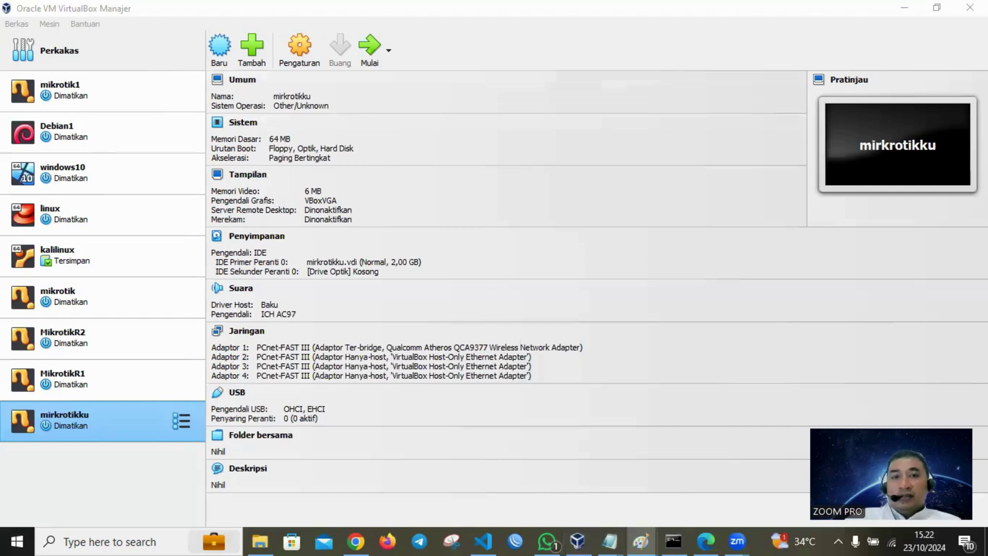
{"action": "left_click", "coordinate": [435, 106]}
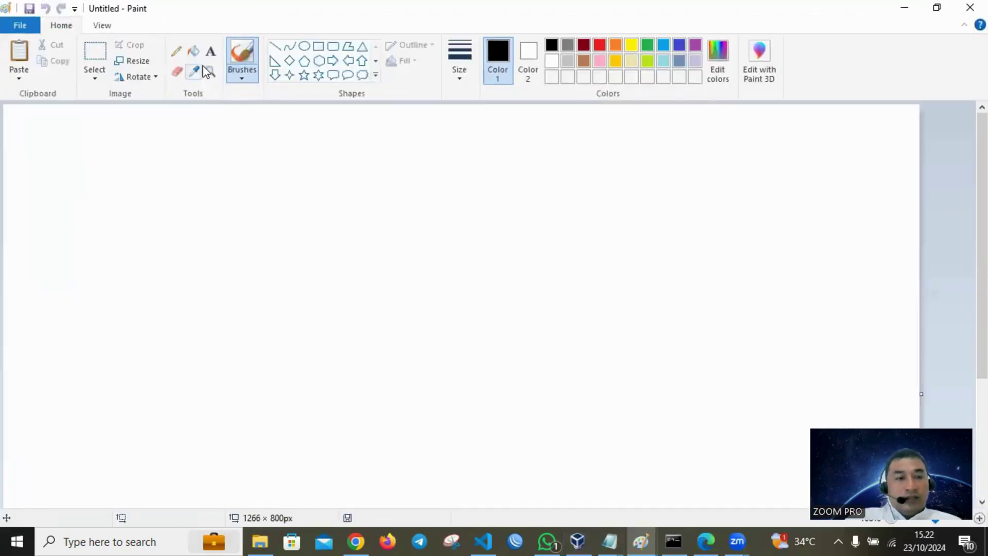
- Pencil-sketch a large freehand loop with a smaller loop inside it
{"action": "left_click", "coordinate": [176, 51]}
{"action": "mouse_move", "coordinate": [268, 191]}
{"action": "left_mouse_down"}
{"action": "mouse_move", "coordinate": [285, 404]}
{"action": "mouse_move", "coordinate": [565, 246]}
{"action": "left_mouse_up"}
{"action": "left_click_drag", "start_coordinate": [528, 201], "coordinate": [259, 194]}
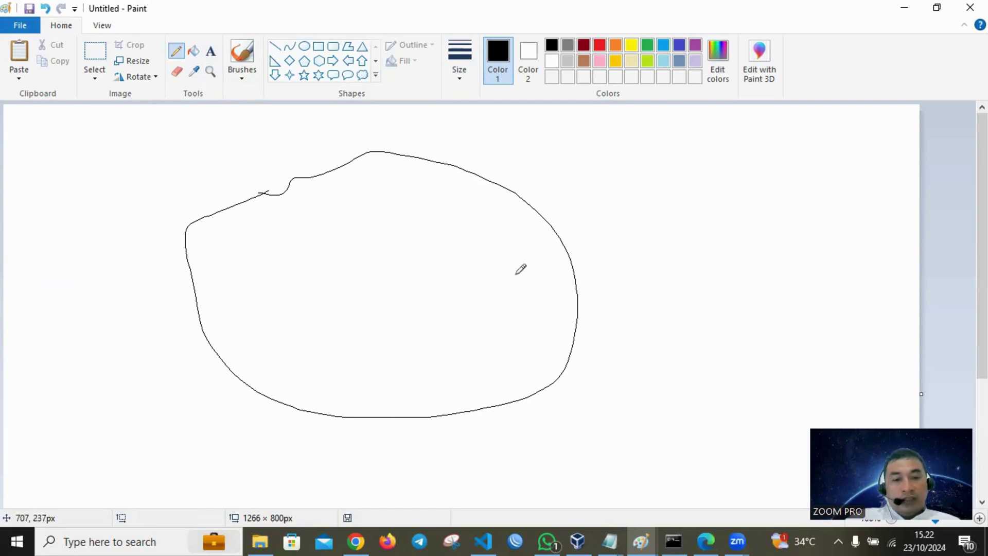
{"action": "mouse_move", "coordinate": [525, 267]}
{"action": "left_mouse_down"}
{"action": "mouse_move", "coordinate": [429, 361]}
{"action": "mouse_move", "coordinate": [535, 265]}
{"action": "mouse_move", "coordinate": [508, 268]}
{"action": "left_mouse_up"}
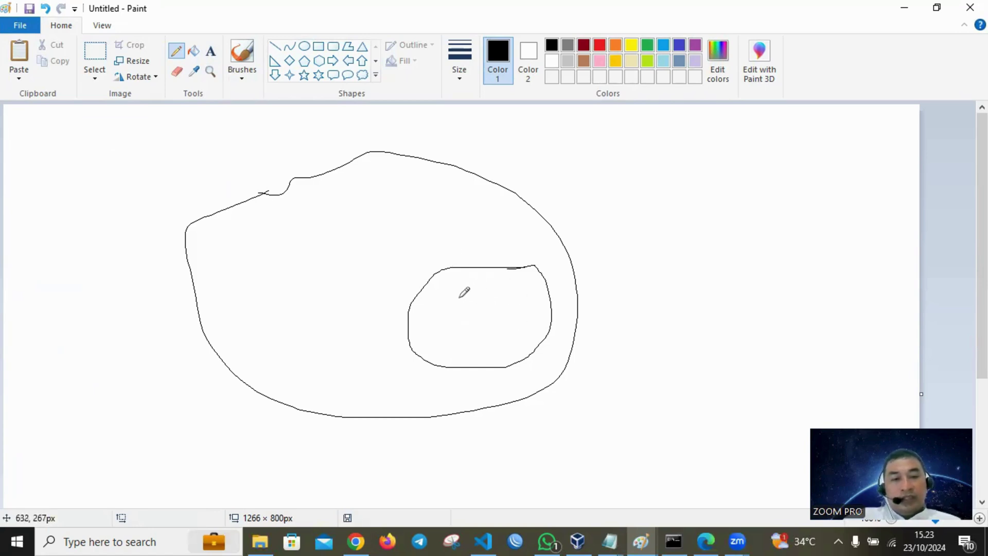
- Label the inner loop 'vm' and the outer loop 'pc'
{"action": "left_click", "coordinate": [212, 53]}
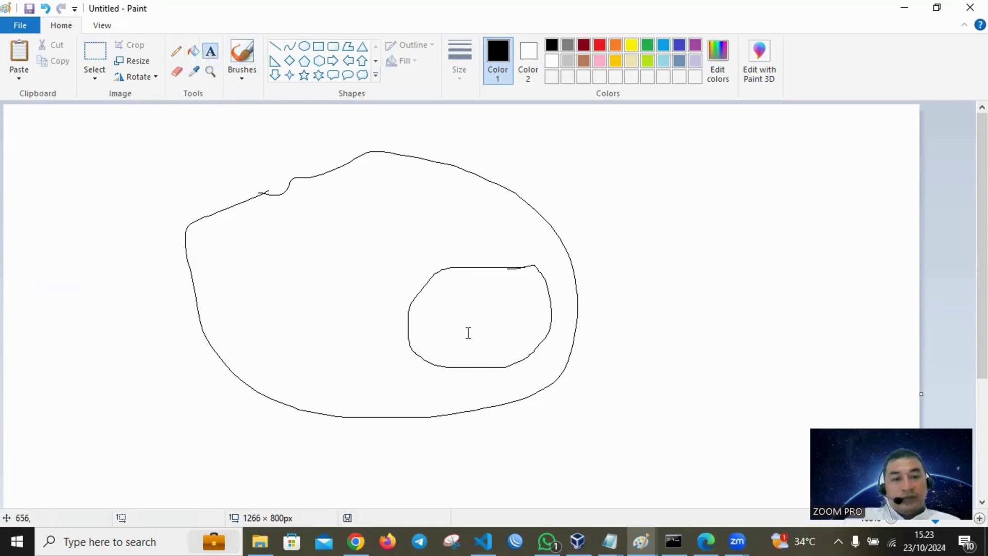
{"action": "left_click", "coordinate": [448, 316]}
{"action": "type", "text": "vm"}
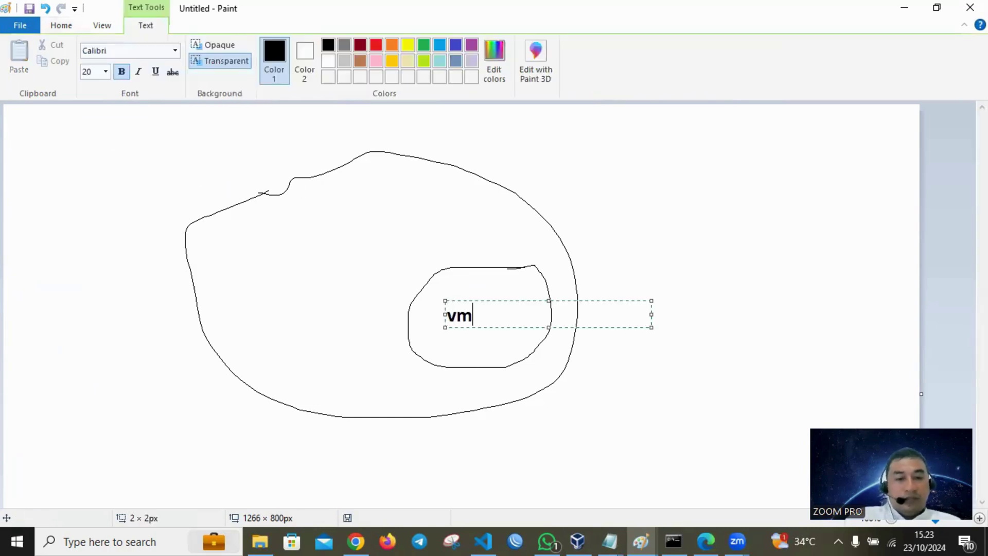
{"action": "left_click", "coordinate": [265, 229]}
{"action": "left_click", "coordinate": [267, 232]}
{"action": "type", "text": "pc"}
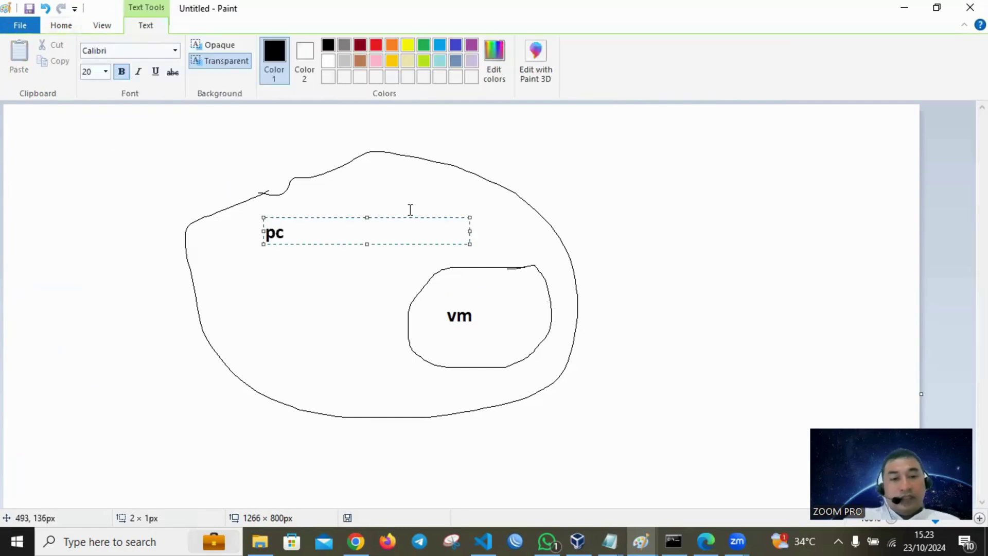
{"action": "left_click", "coordinate": [411, 210]}
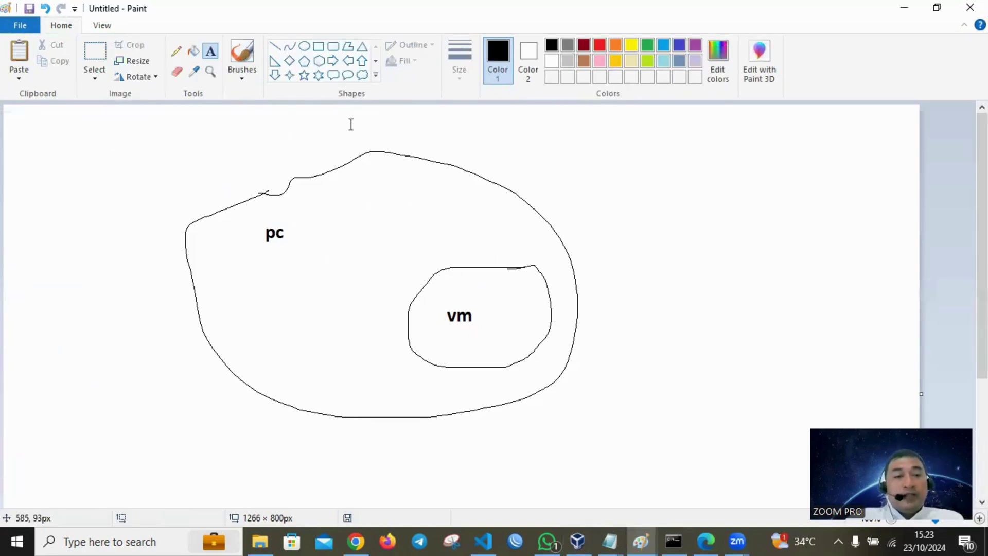
- Undo the sketch and draw a tall outline containing a small oval and a teardrop
{"action": "key", "text": "ctrl+z"}
{"action": "key", "text": "ctrl+z"}
{"action": "key", "text": "ctrl+z"}
{"action": "key", "text": "ctrl+z"}
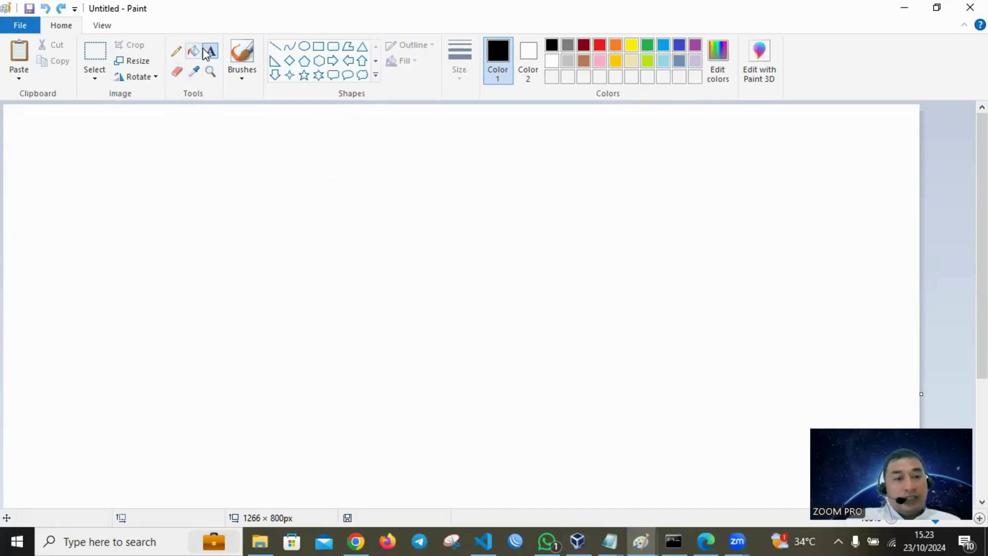
{"action": "left_click", "coordinate": [173, 53]}
{"action": "left_click_drag", "start_coordinate": [131, 176], "coordinate": [115, 233]}
{"action": "mouse_move", "coordinate": [102, 299]}
{"action": "left_mouse_down"}
{"action": "mouse_move", "coordinate": [154, 382]}
{"action": "mouse_move", "coordinate": [188, 216]}
{"action": "mouse_move", "coordinate": [136, 168]}
{"action": "left_mouse_up"}
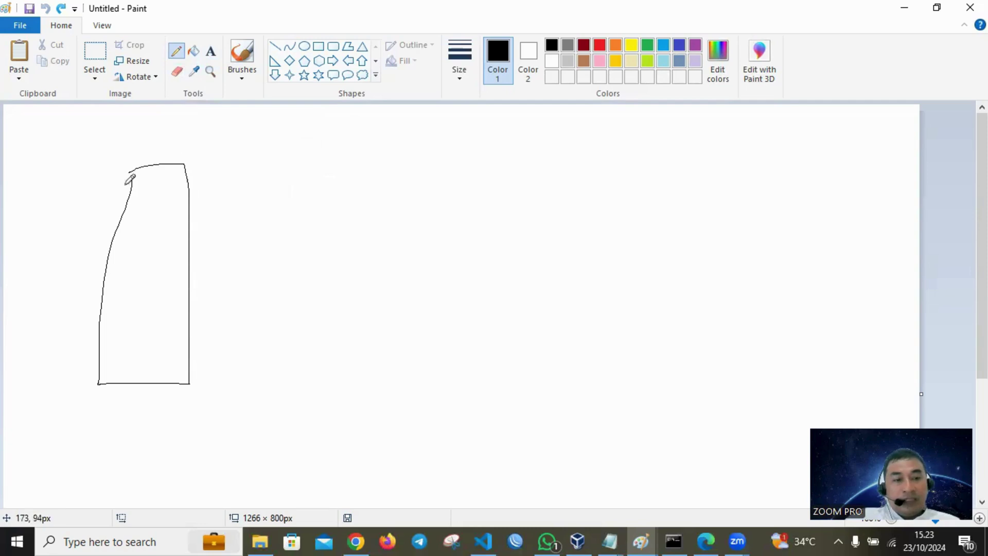
{"action": "left_click_drag", "start_coordinate": [162, 202], "coordinate": [160, 204]}
{"action": "left_click_drag", "start_coordinate": [156, 310], "coordinate": [152, 315]}
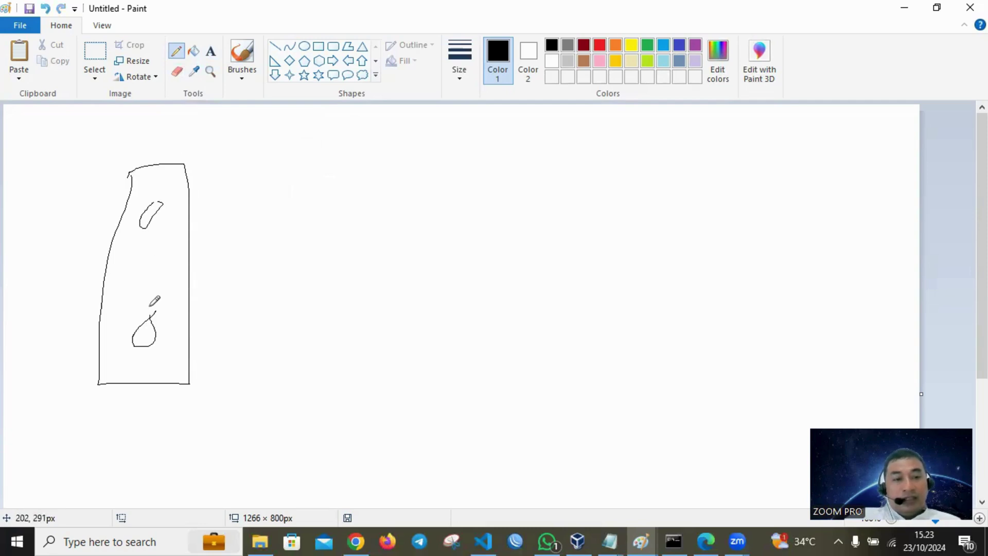
- Run two lines right from the tall shape, each ending in a box
{"action": "left_click_drag", "start_coordinate": [149, 214], "coordinate": [416, 218]}
{"action": "left_click_drag", "start_coordinate": [155, 334], "coordinate": [415, 330]}
{"action": "mouse_move", "coordinate": [408, 178]}
{"action": "left_mouse_down"}
{"action": "mouse_move", "coordinate": [414, 241]}
{"action": "mouse_move", "coordinate": [479, 157]}
{"action": "mouse_move", "coordinate": [410, 169]}
{"action": "left_mouse_up"}
{"action": "mouse_move", "coordinate": [412, 286]}
{"action": "left_mouse_down"}
{"action": "mouse_move", "coordinate": [416, 344]}
{"action": "mouse_move", "coordinate": [498, 387]}
{"action": "mouse_move", "coordinate": [485, 296]}
{"action": "mouse_move", "coordinate": [419, 283]}
{"action": "left_mouse_up"}
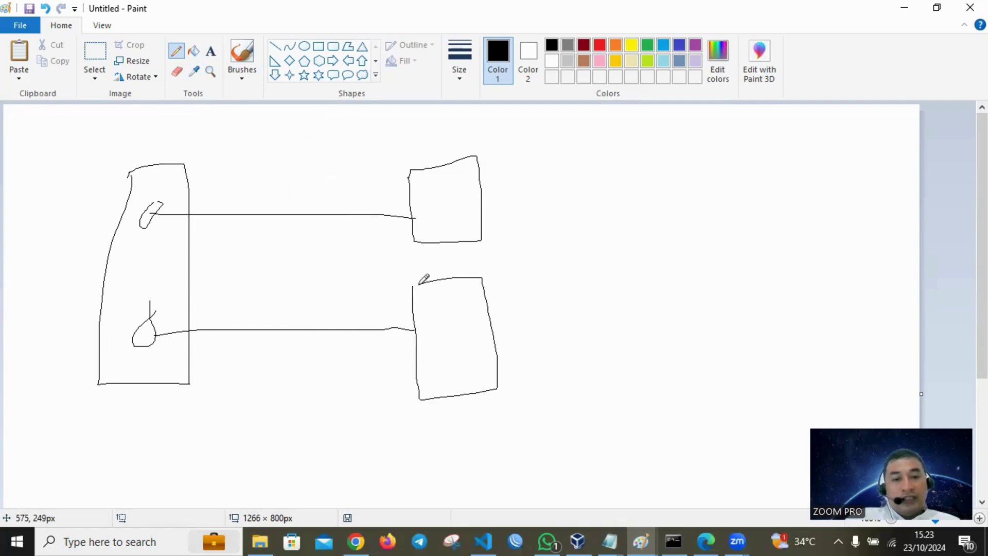
- Label the upper box 'pc' and the lower box 'mikrotik di vm'
{"action": "left_click", "coordinate": [210, 51]}
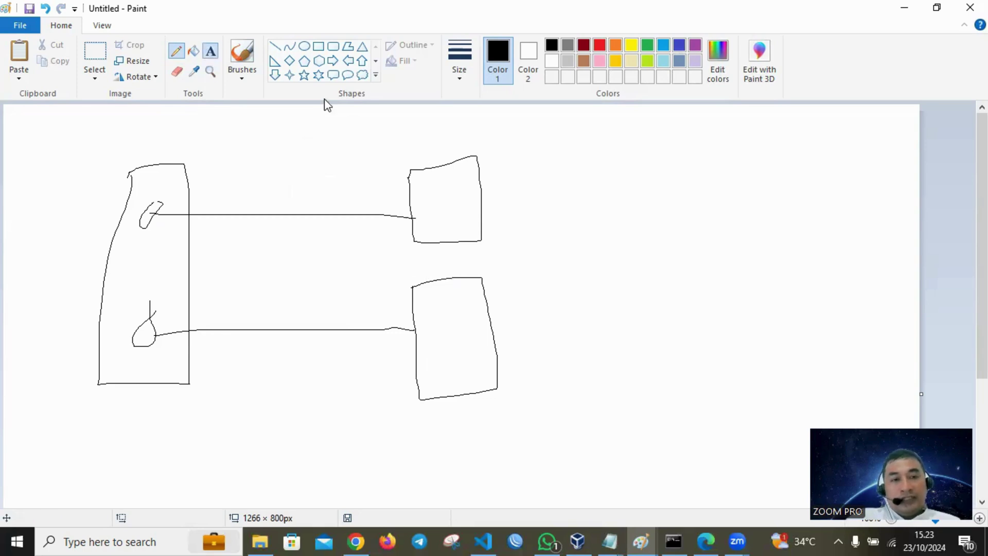
{"action": "left_click", "coordinate": [429, 201]}
{"action": "type", "text": "pc"}
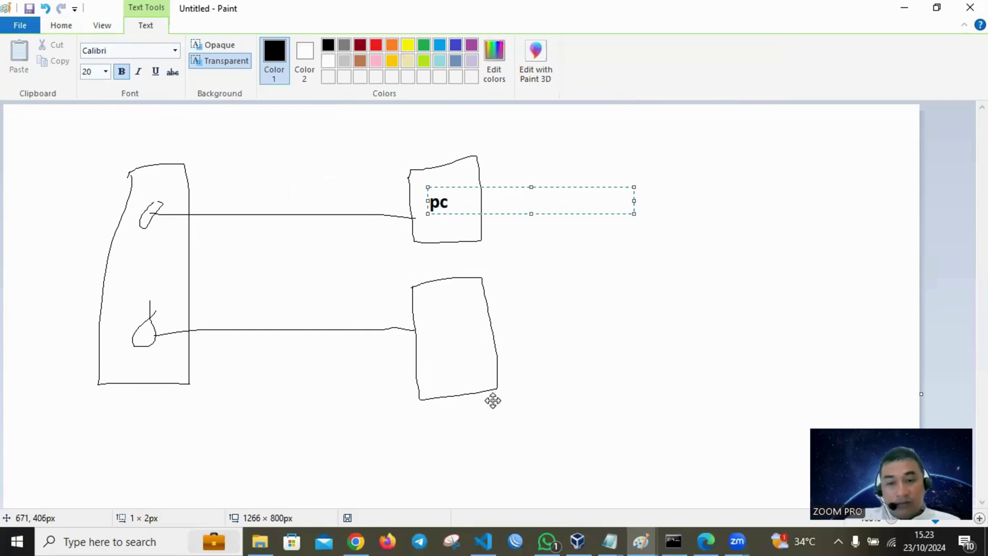
{"action": "left_click", "coordinate": [438, 344]}
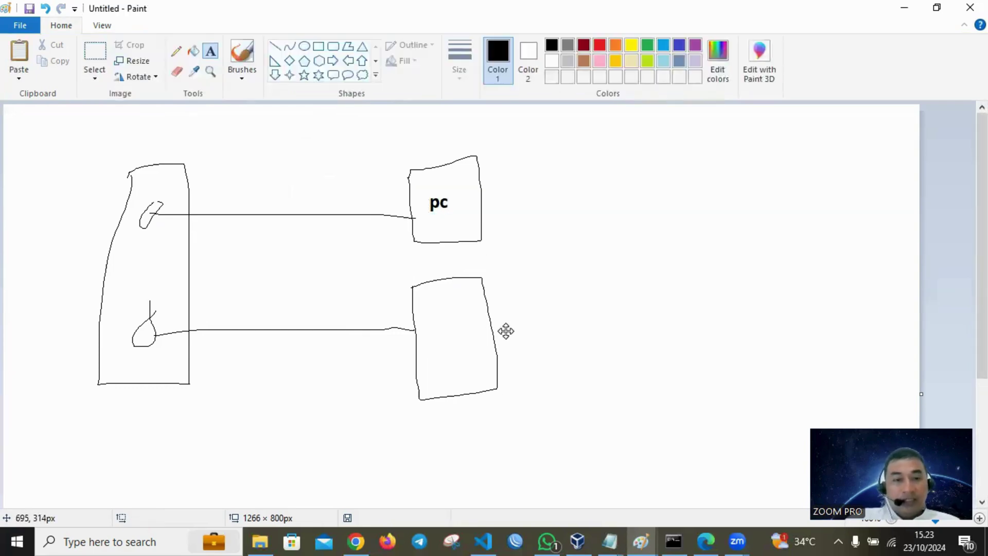
{"action": "left_click", "coordinate": [428, 340]}
{"action": "type", "text": "m"}
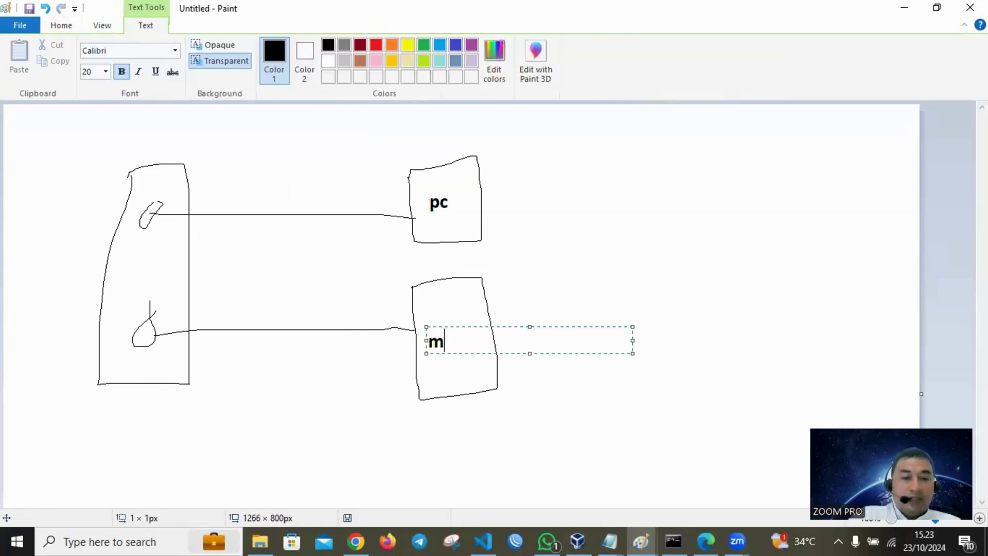
{"action": "type", "text": "ikro"}
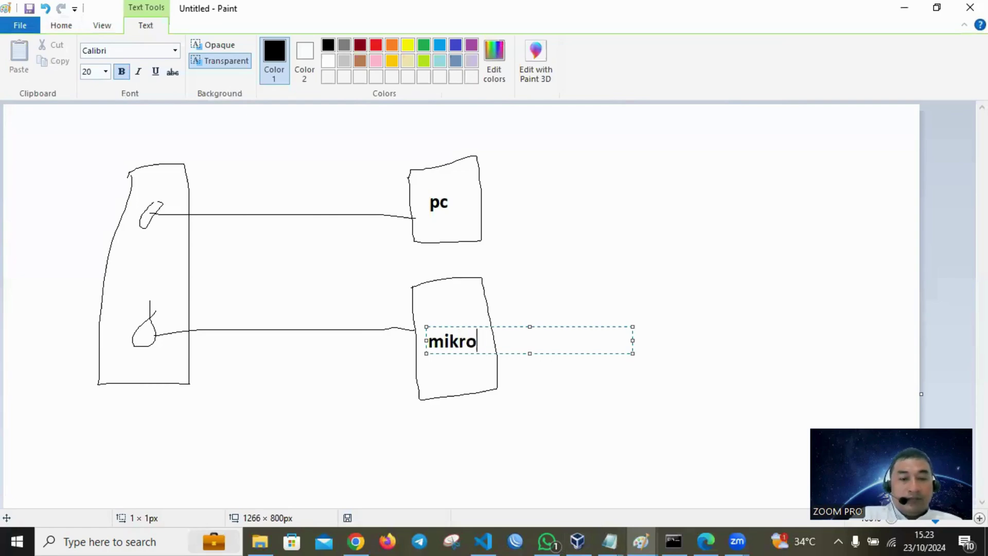
{"action": "type", "text": "tik di vm"}
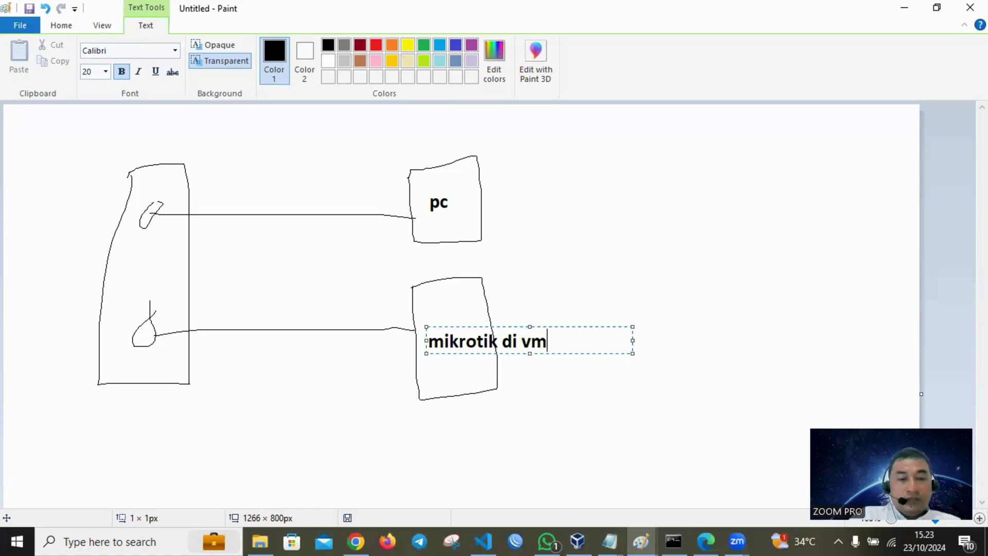
{"action": "left_click", "coordinate": [438, 293]}
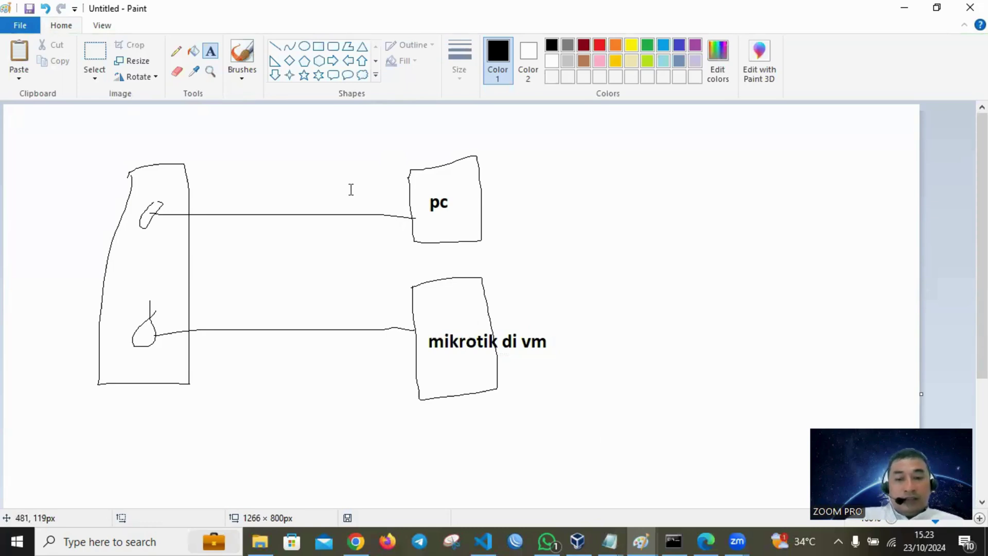
- Run ipconfig in cmd, noting Wi-Fi 192.168.2.6 and gateway 192.168.2.1, then minimize it
{"action": "key", "text": "super+r"}
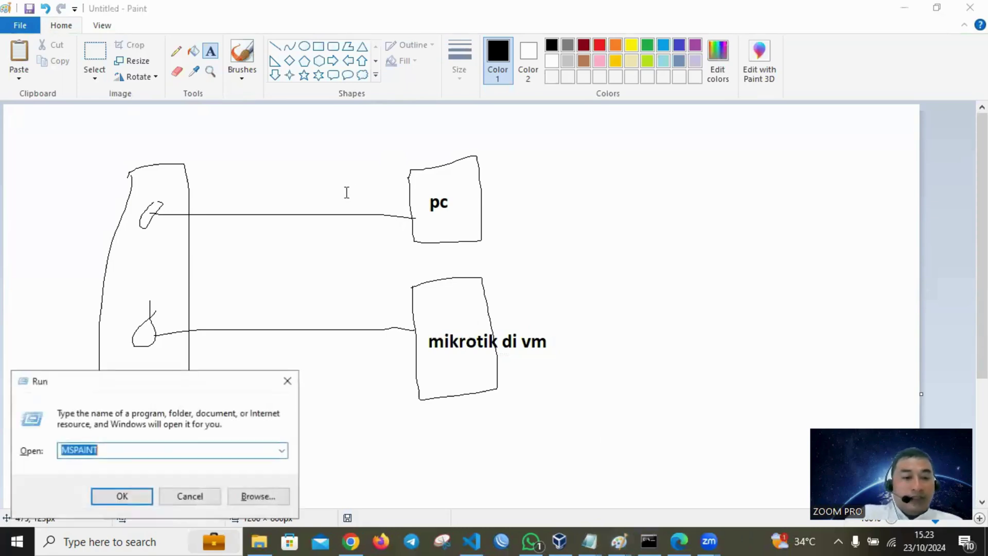
{"action": "type", "text": "cmd"}
{"action": "key", "text": "Return"}
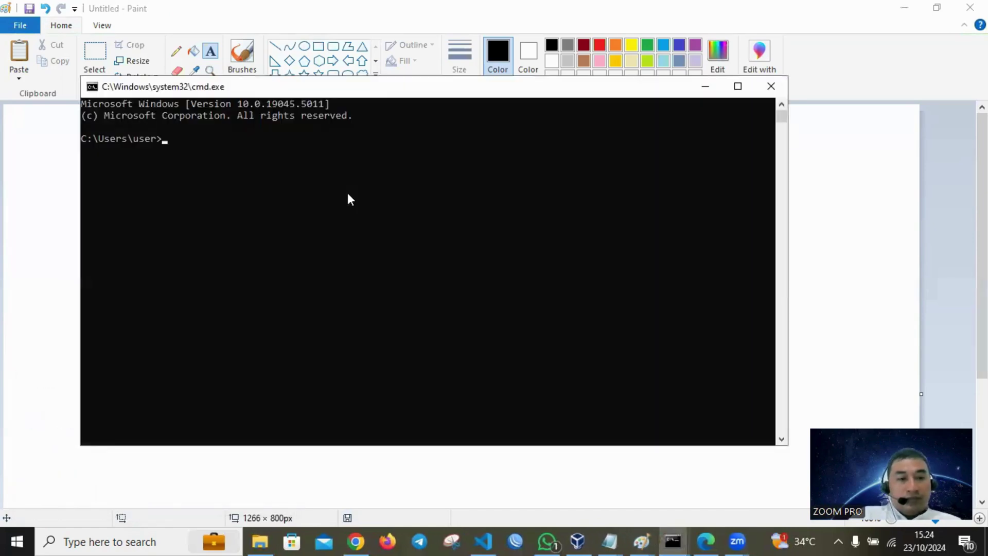
{"action": "type", "text": "ipconfig"}
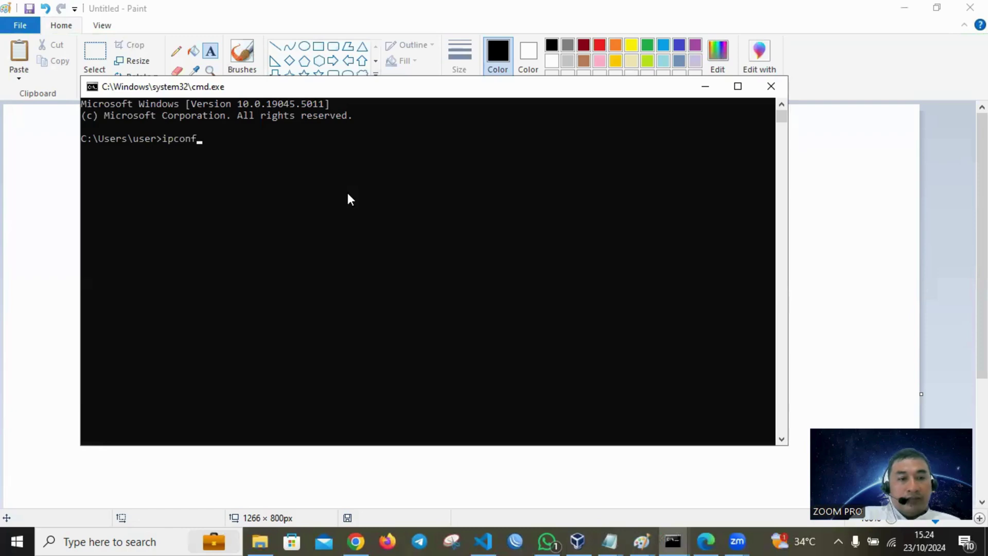
{"action": "key", "text": "Return"}
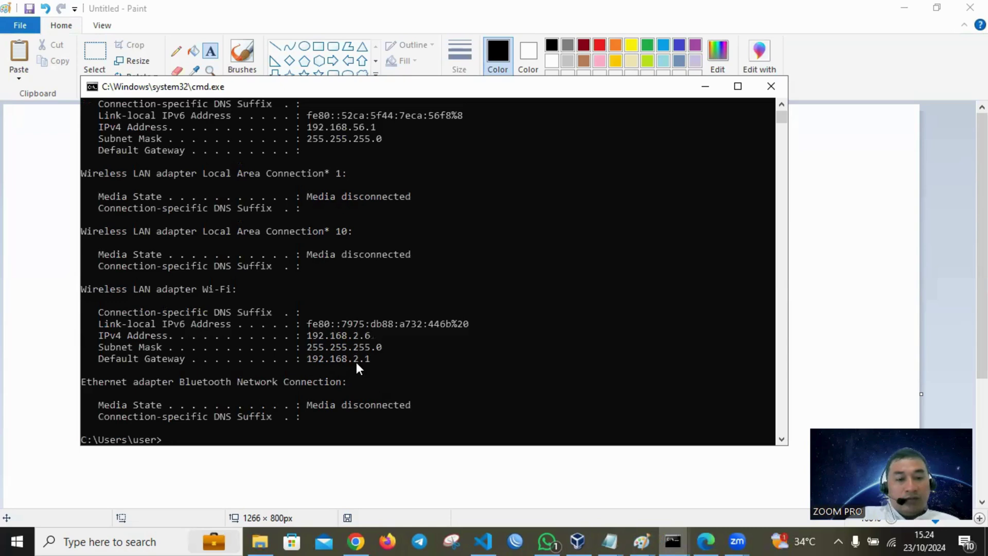
{"action": "left_click", "coordinate": [706, 86]}
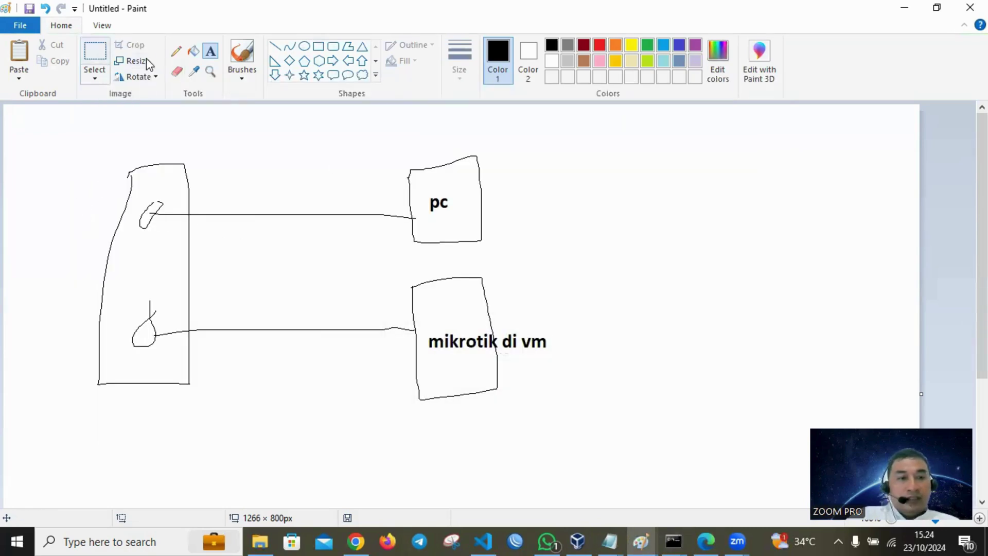
- Draw an internet cloud linked to the tall shape and label it 192.168.2.1
{"action": "left_click", "coordinate": [176, 51]}
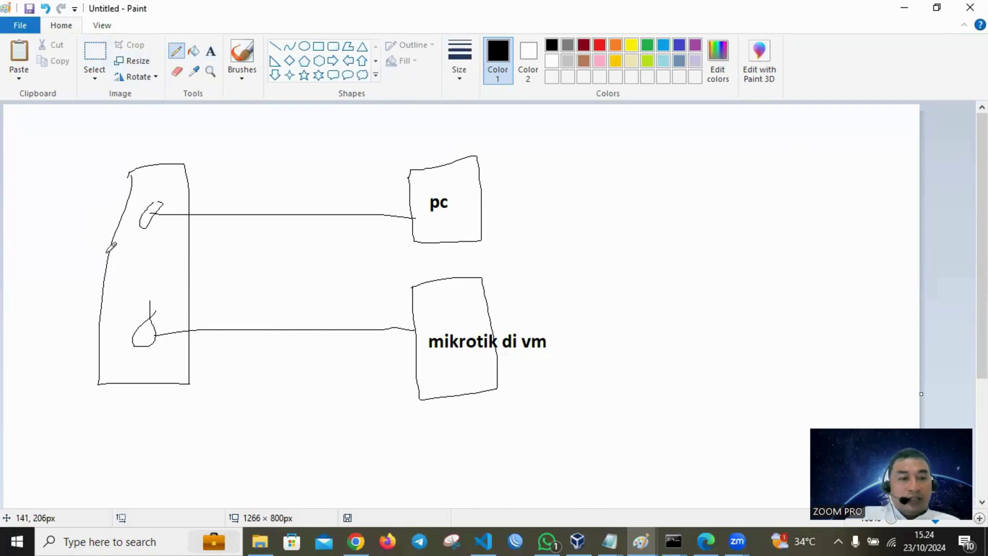
{"action": "mouse_move", "coordinate": [140, 254]}
{"action": "left_mouse_down"}
{"action": "mouse_move", "coordinate": [138, 273]}
{"action": "mouse_move", "coordinate": [110, 251]}
{"action": "mouse_move", "coordinate": [67, 177]}
{"action": "mouse_move", "coordinate": [88, 116]}
{"action": "mouse_move", "coordinate": [6, 154]}
{"action": "mouse_move", "coordinate": [77, 199]}
{"action": "mouse_move", "coordinate": [80, 178]}
{"action": "left_mouse_up"}
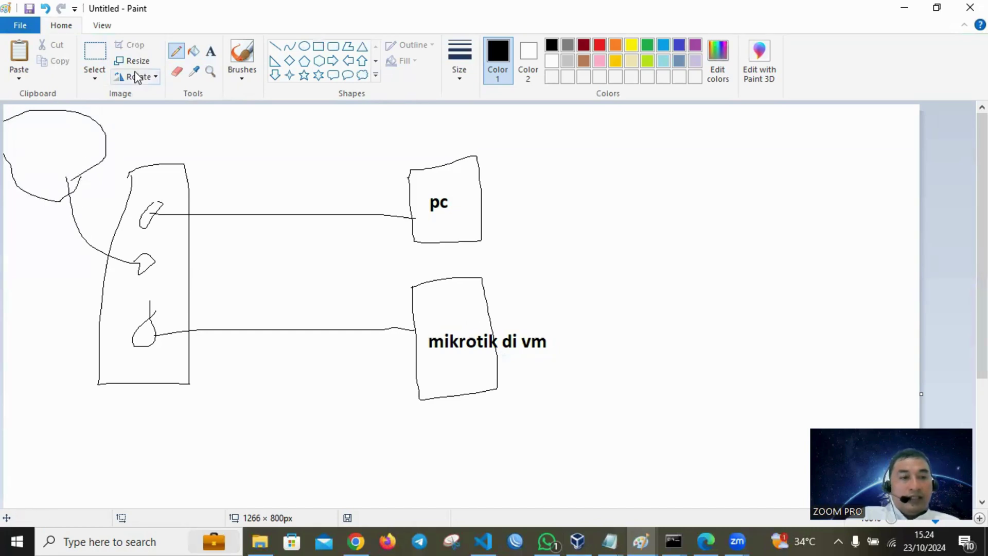
{"action": "left_click", "coordinate": [209, 52]}
{"action": "left_click", "coordinate": [25, 130]}
{"action": "type", "text": "192.168.2.1"}
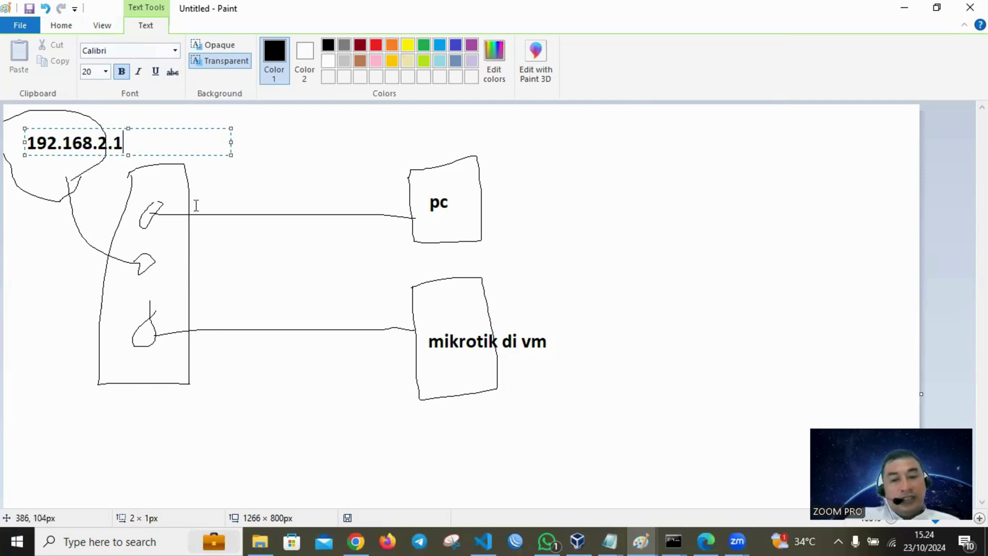
{"action": "left_click", "coordinate": [672, 540]}
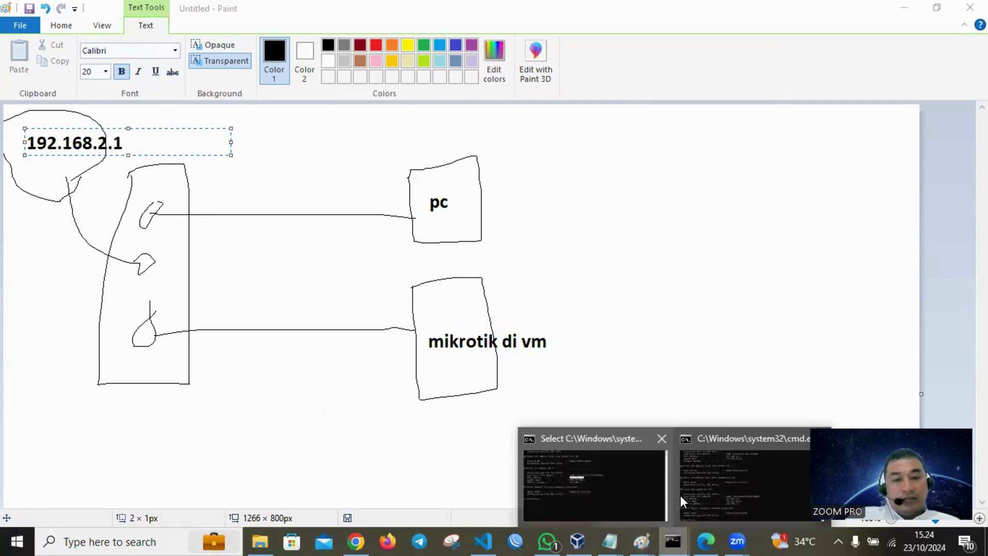
{"action": "left_click", "coordinate": [573, 480]}
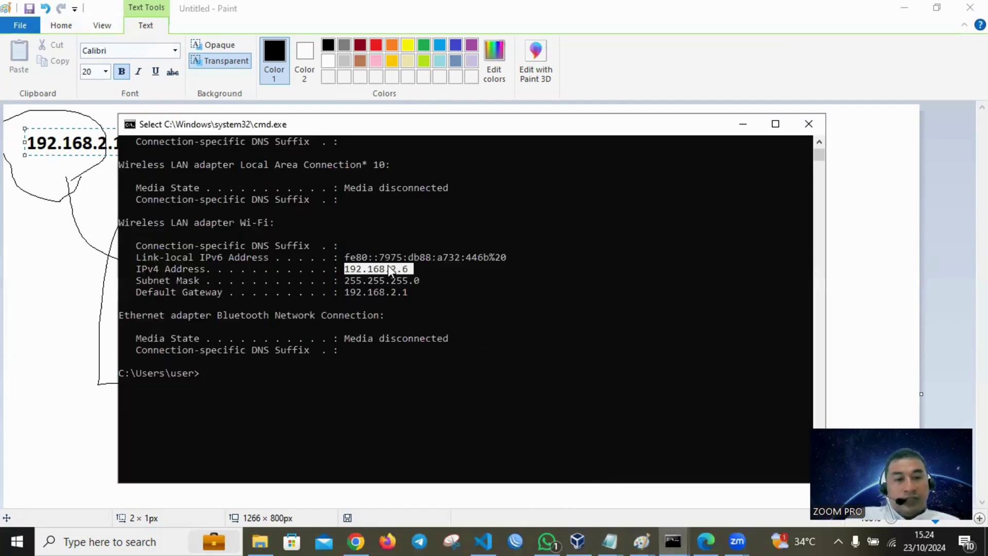
{"action": "left_click", "coordinate": [743, 124]}
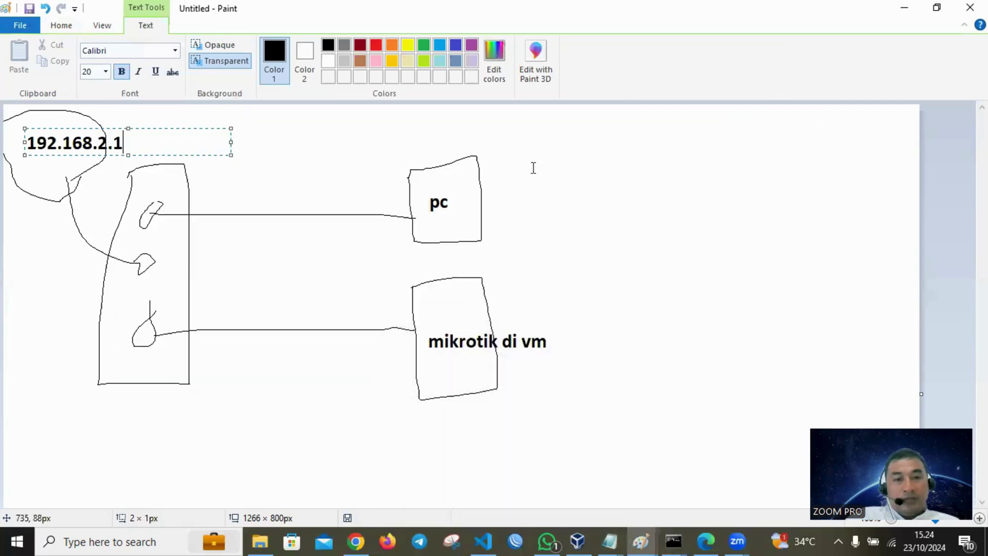
{"action": "left_click", "coordinate": [566, 187]}
- Annotate the pc box with the address 192.168.2.6
{"action": "left_click", "coordinate": [490, 189]}
{"action": "type", "text": "192.1"}
{"action": "type", "text": "68.2."}
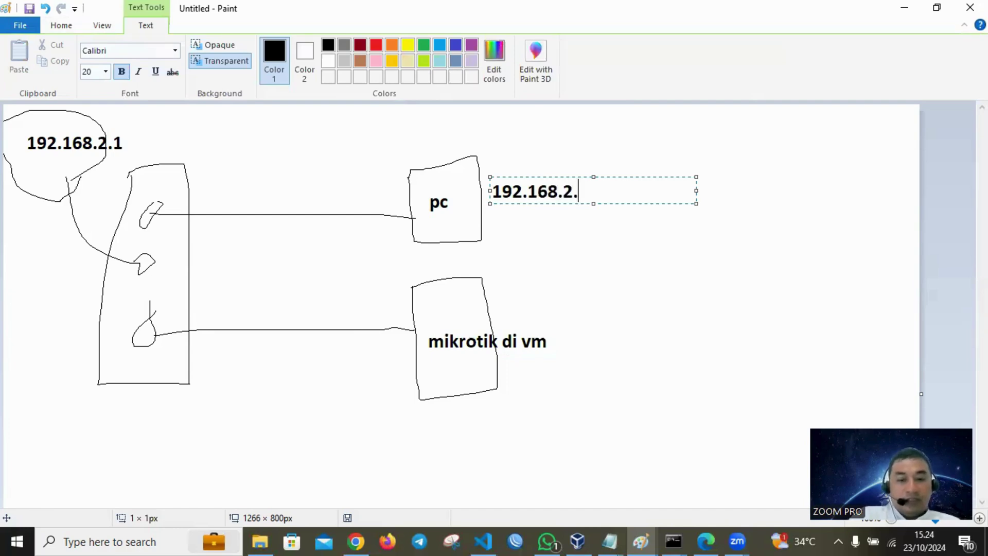
{"action": "type", "text": "6"}
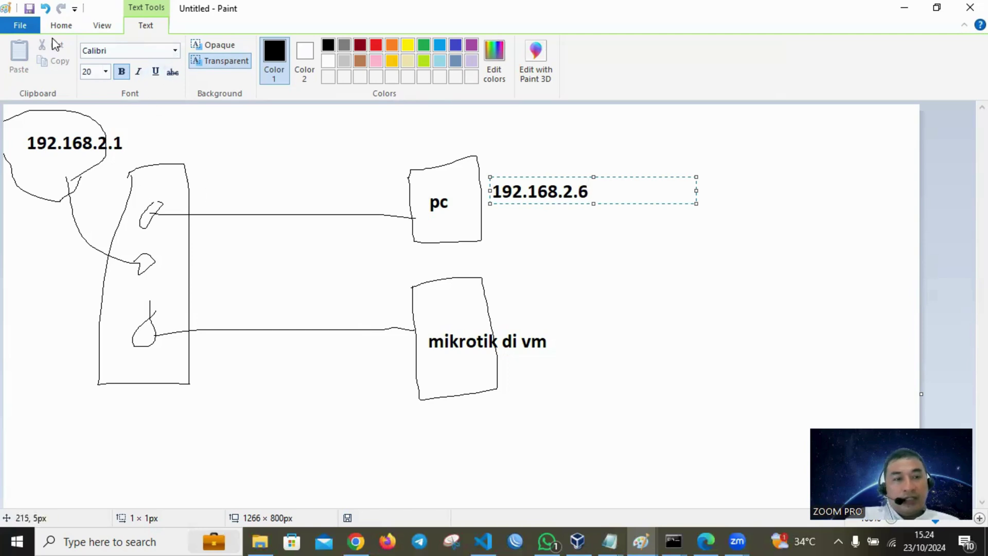
{"action": "left_click", "coordinate": [305, 261]}
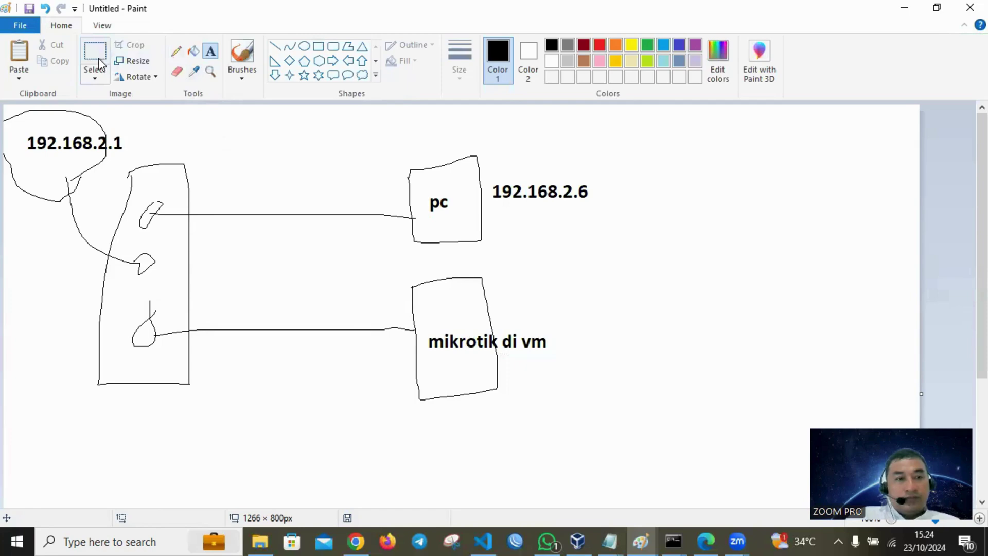
{"action": "left_click", "coordinate": [176, 50]}
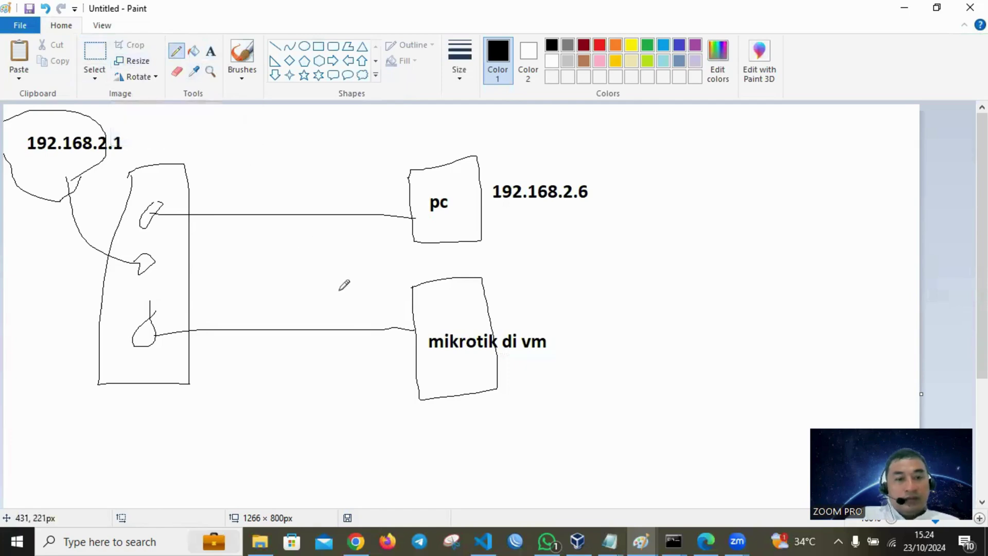
- Draw a port link inside the mikrotik box and label it ether1_ISP
{"action": "mouse_move", "coordinate": [416, 329]}
{"action": "left_mouse_down"}
{"action": "mouse_move", "coordinate": [437, 298]}
{"action": "mouse_move", "coordinate": [449, 288]}
{"action": "mouse_move", "coordinate": [456, 296]}
{"action": "left_mouse_up"}
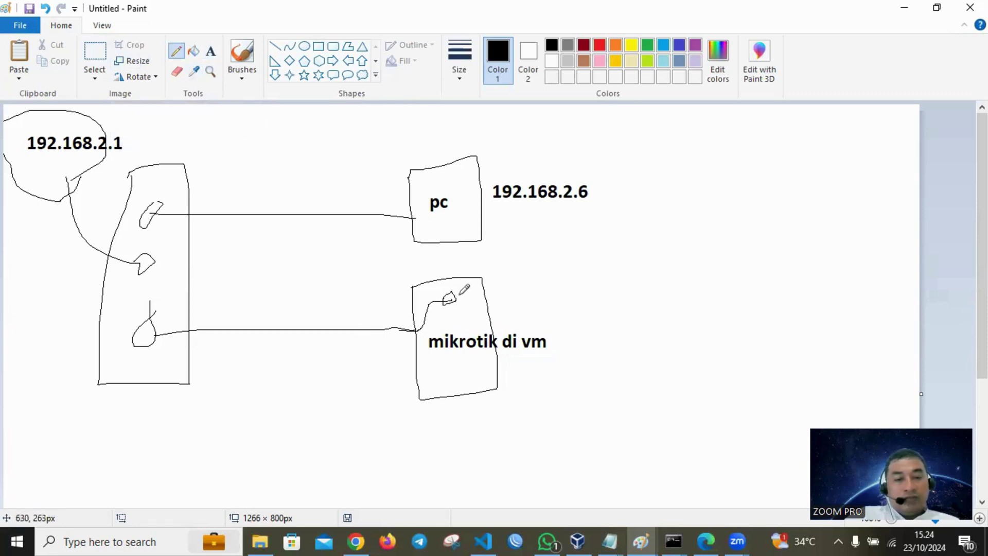
{"action": "left_click", "coordinate": [210, 51]}
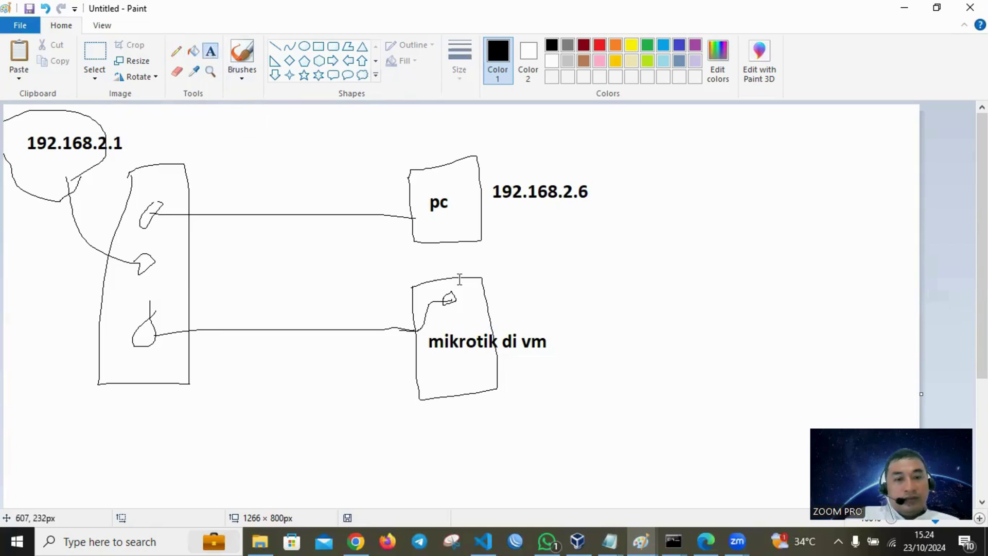
{"action": "left_click", "coordinate": [462, 286]}
{"action": "type", "text": "et"}
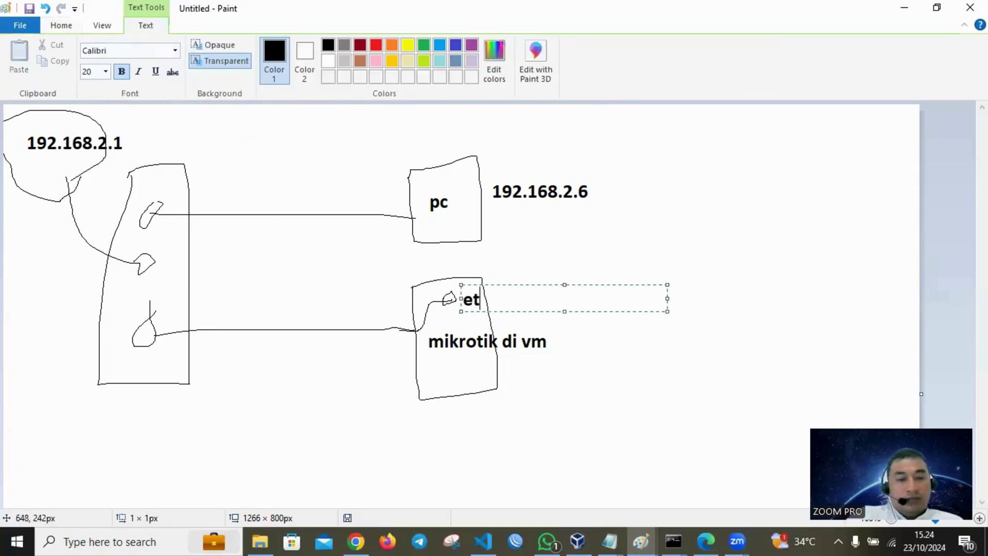
{"action": "type", "text": "her1"}
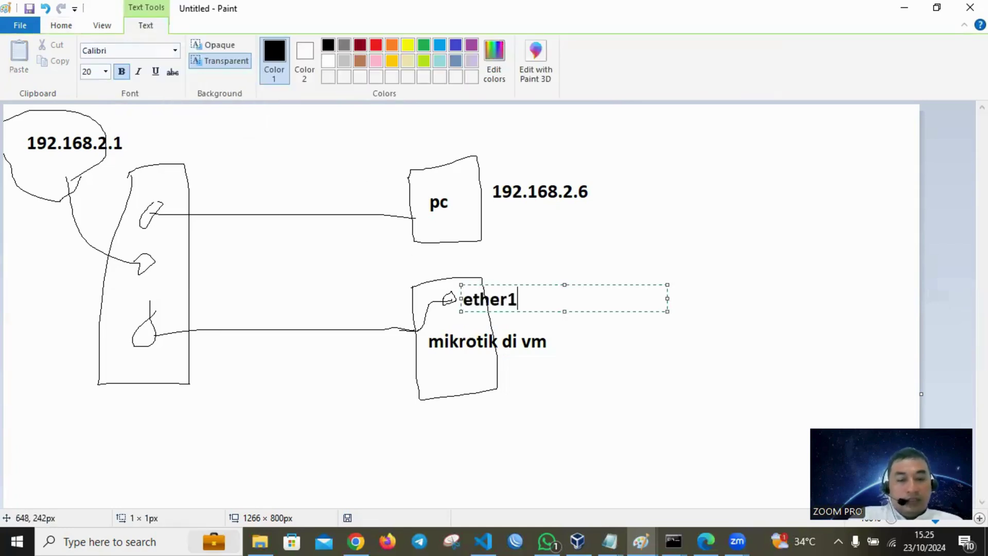
{"action": "key", "text": "BackSpace"}
{"action": "type", "text": "_ISP"}
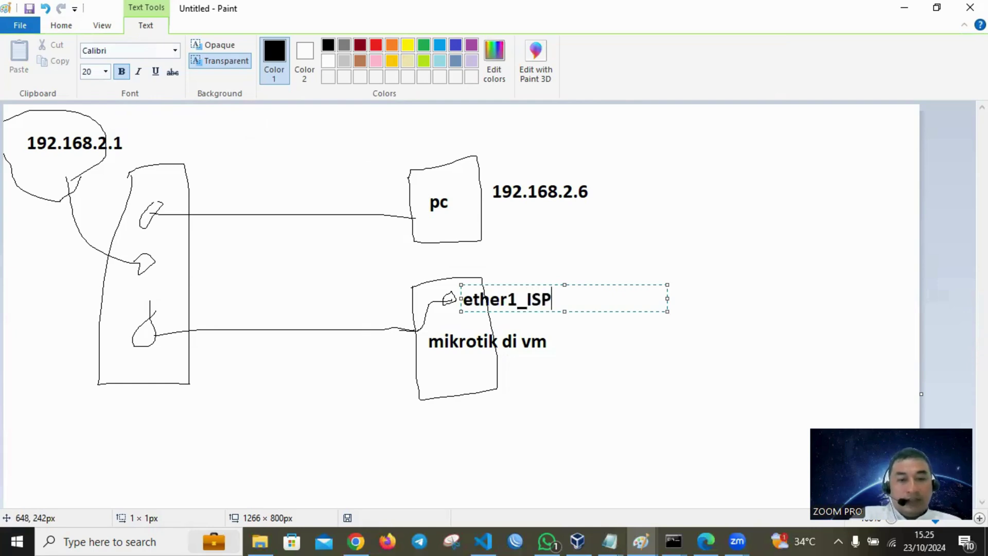
{"action": "left_click", "coordinate": [639, 360]}
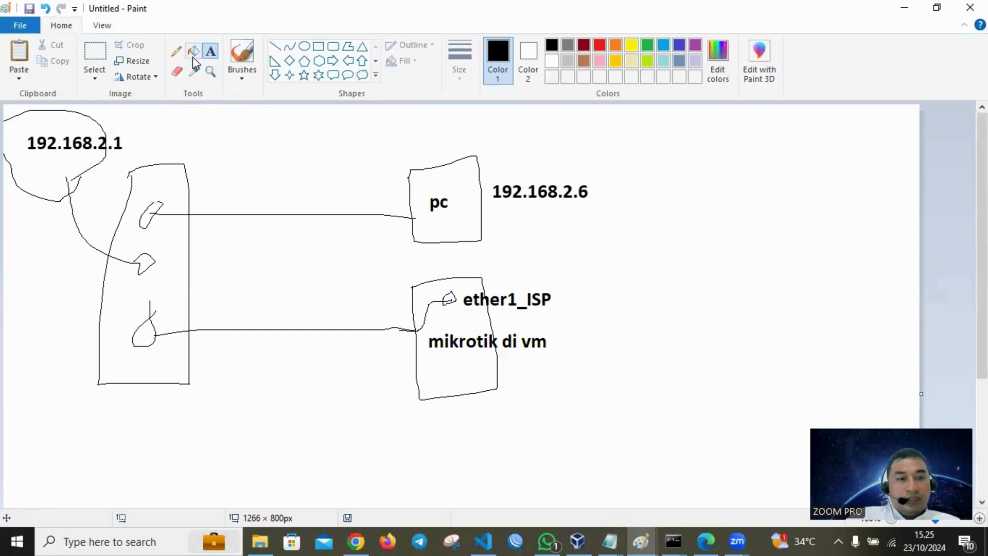
- Sketch more port marks and label the second port ETHER2_Client1
{"action": "left_click", "coordinate": [175, 51]}
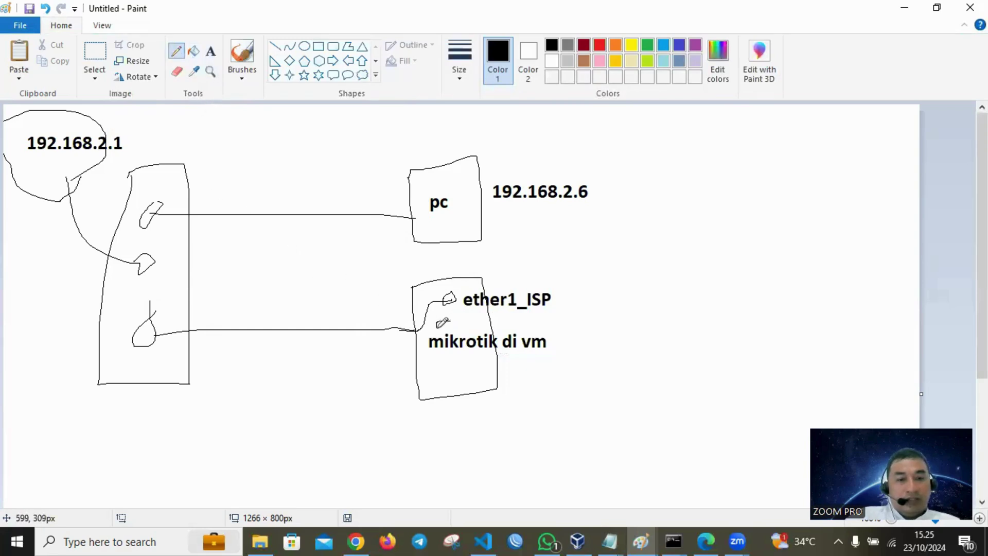
{"action": "mouse_move", "coordinate": [443, 323]}
{"action": "left_mouse_down"}
{"action": "mouse_move", "coordinate": [448, 392]}
{"action": "mouse_move", "coordinate": [456, 389]}
{"action": "left_mouse_up"}
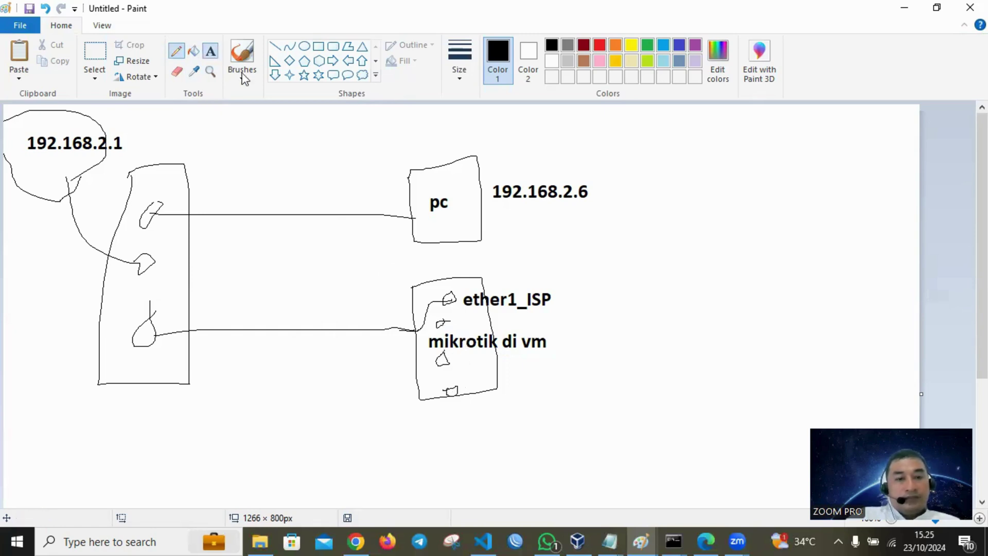
{"action": "left_click", "coordinate": [210, 51]}
{"action": "left_click", "coordinate": [455, 310]}
{"action": "type", "text": "E"}
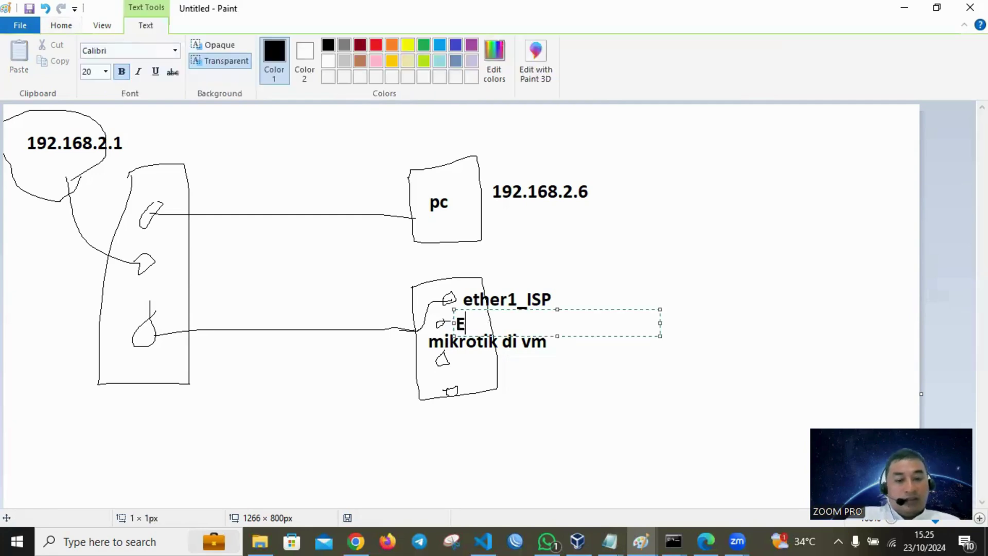
{"action": "type", "text": "THER2"}
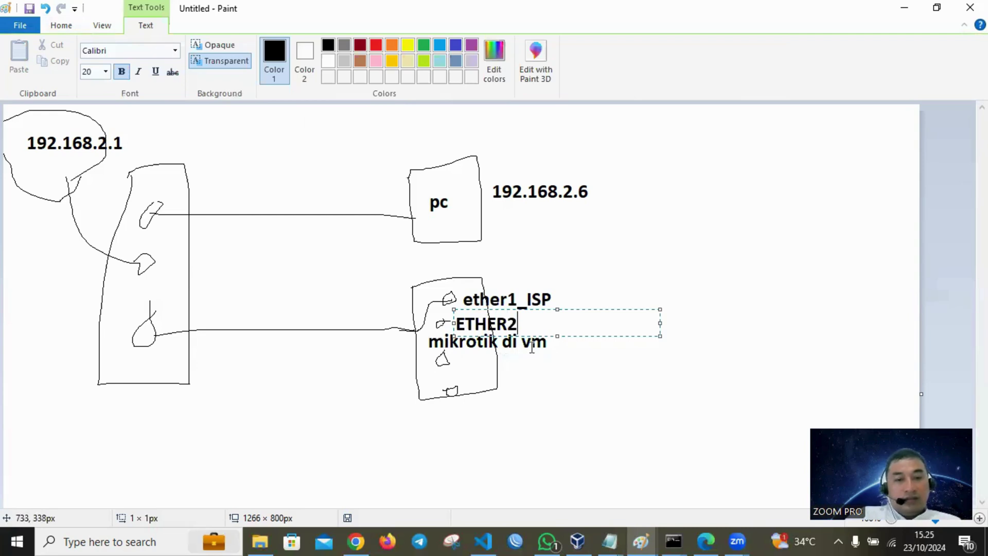
{"action": "type", "text": "_Client2"}
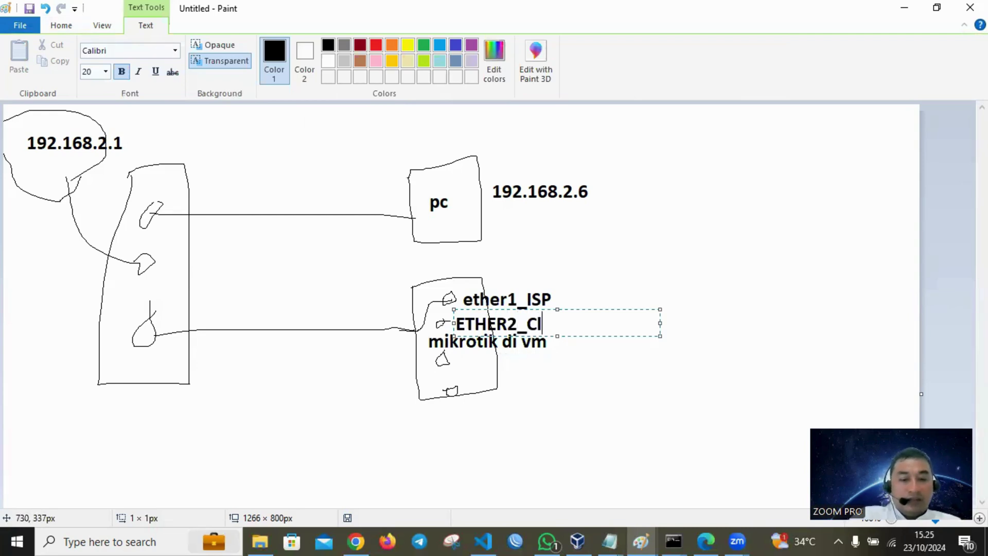
{"action": "left_click", "coordinate": [527, 360]}
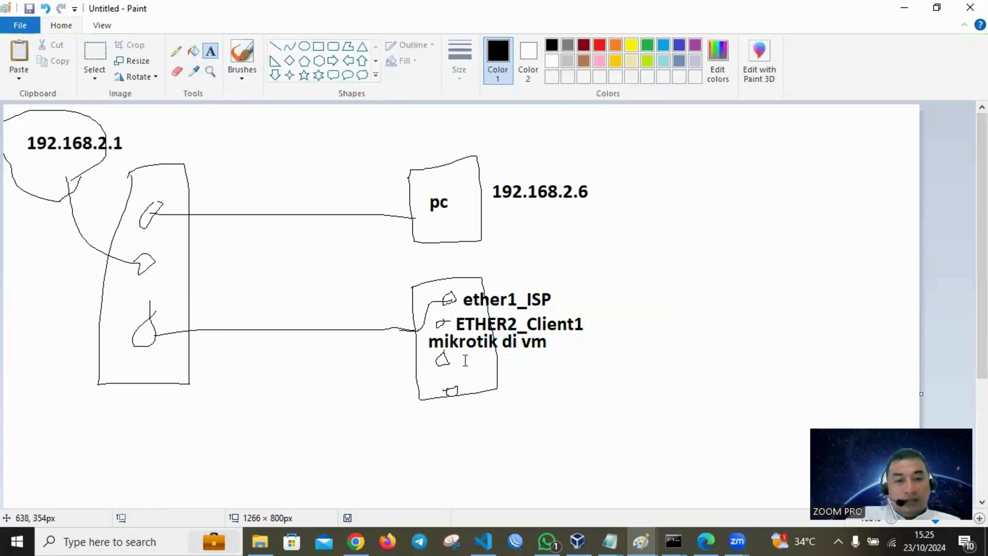
- Add labels ether3_client2, ether4_client3 and 192.168.2.99/24 beside ether1_ISP, then minimize Paint
{"action": "left_click", "coordinate": [463, 347]}
{"action": "type", "text": "ether"}
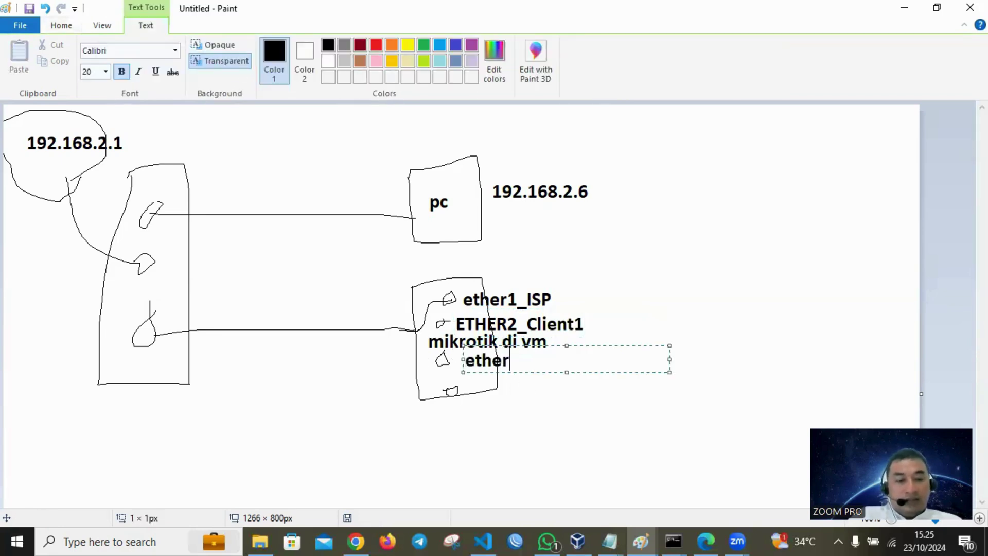
{"action": "type", "text": "3_client2"}
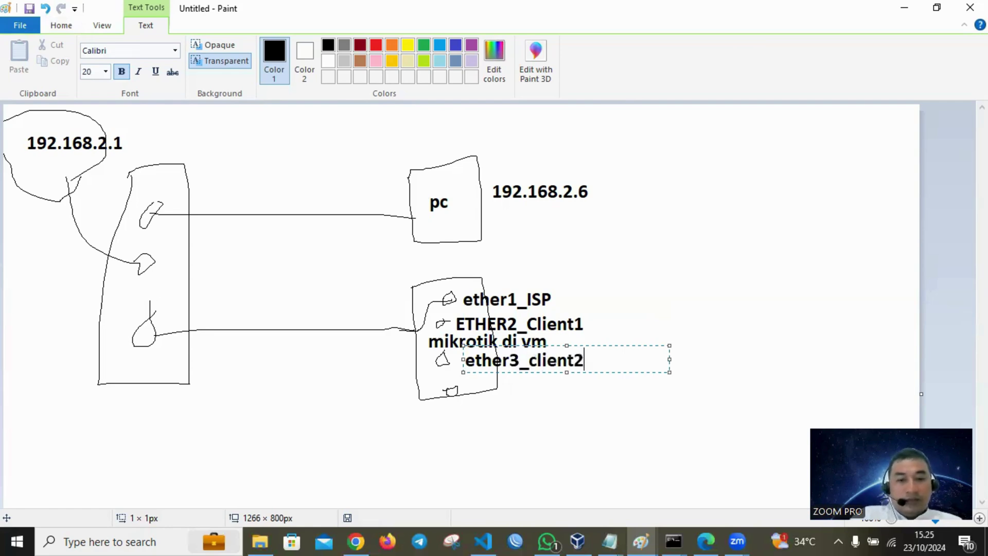
{"action": "left_click", "coordinate": [485, 411]}
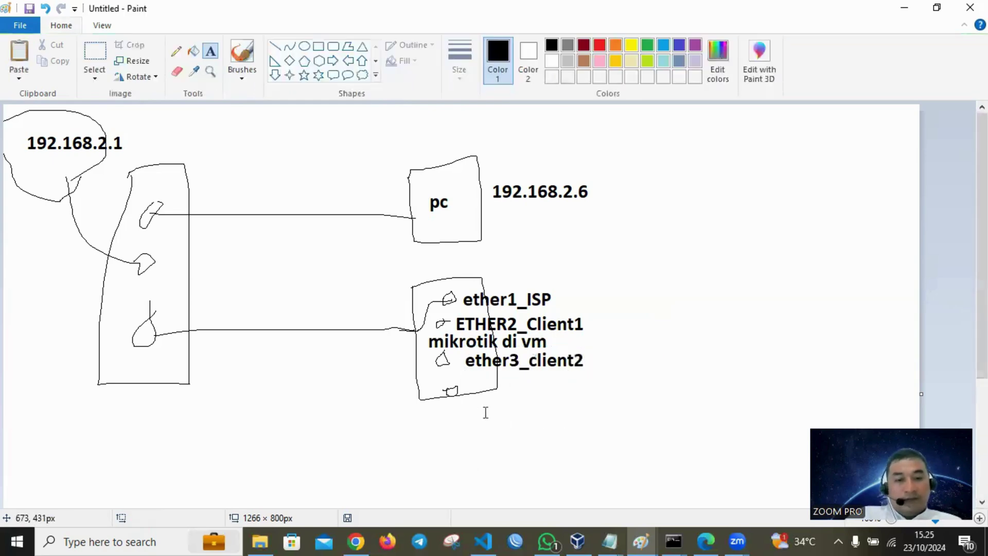
{"action": "left_click", "coordinate": [463, 375]}
{"action": "type", "text": "ether4"}
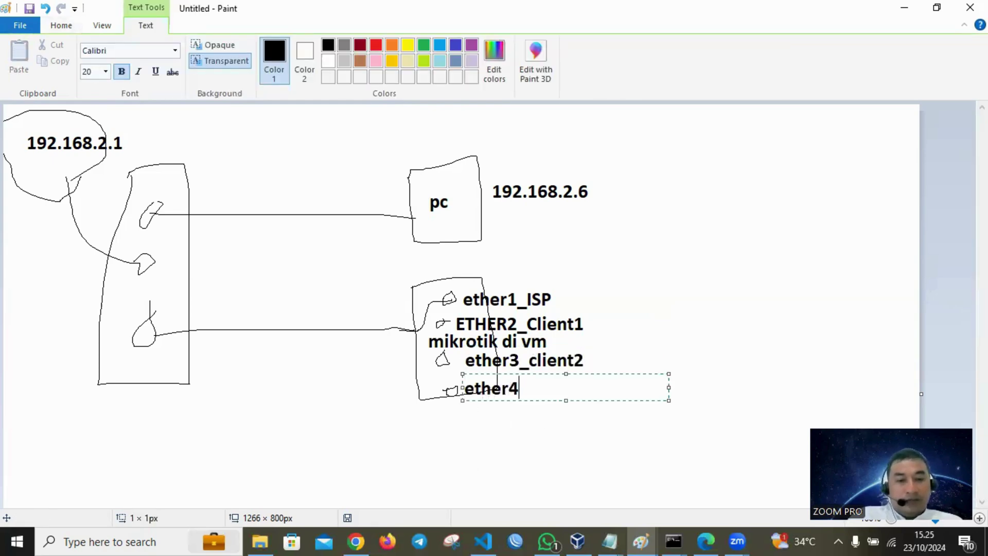
{"action": "type", "text": "_clien"}
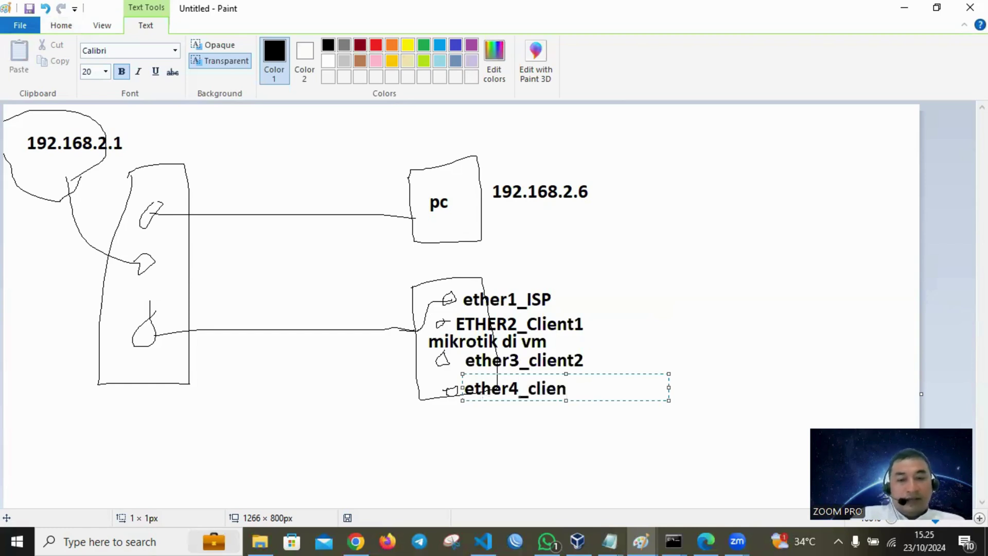
{"action": "type", "text": "t3"}
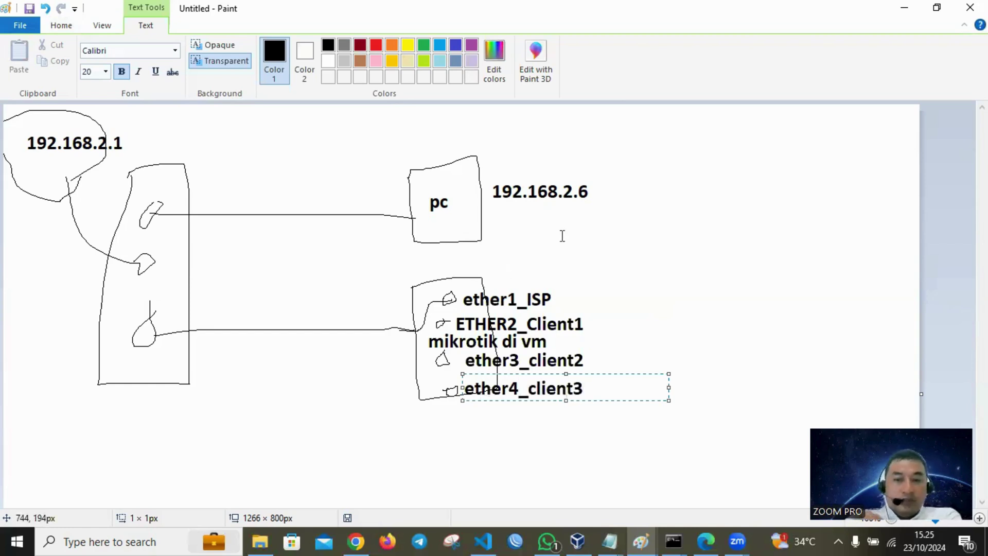
{"action": "left_click", "coordinate": [599, 198]}
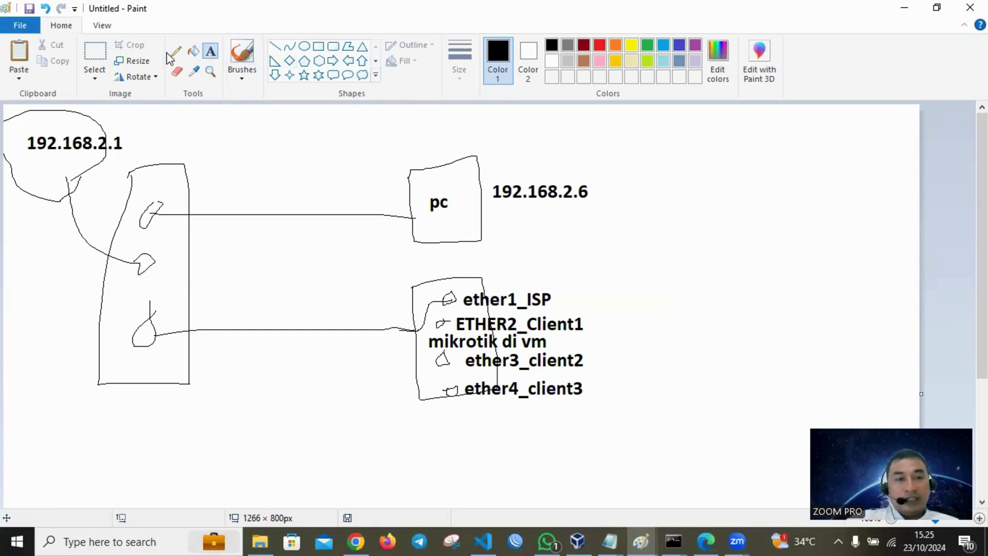
{"action": "left_click", "coordinate": [568, 297]}
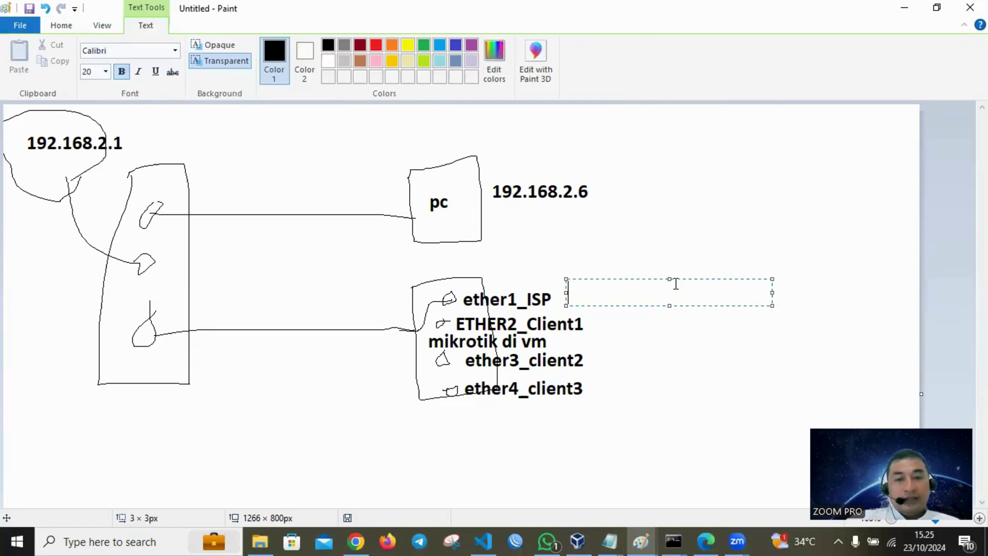
{"action": "type", "text": "192.16"}
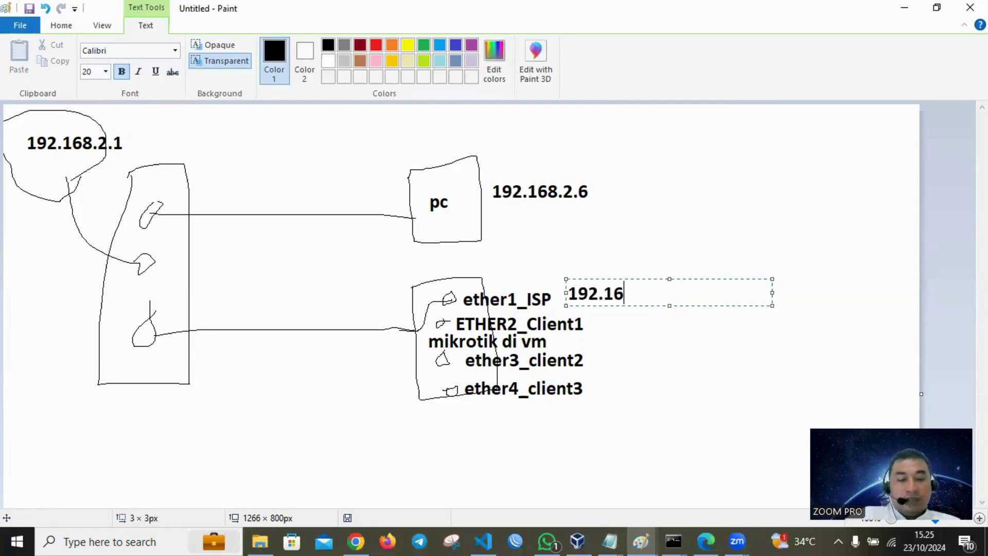
{"action": "type", "text": "8.2.99/24"}
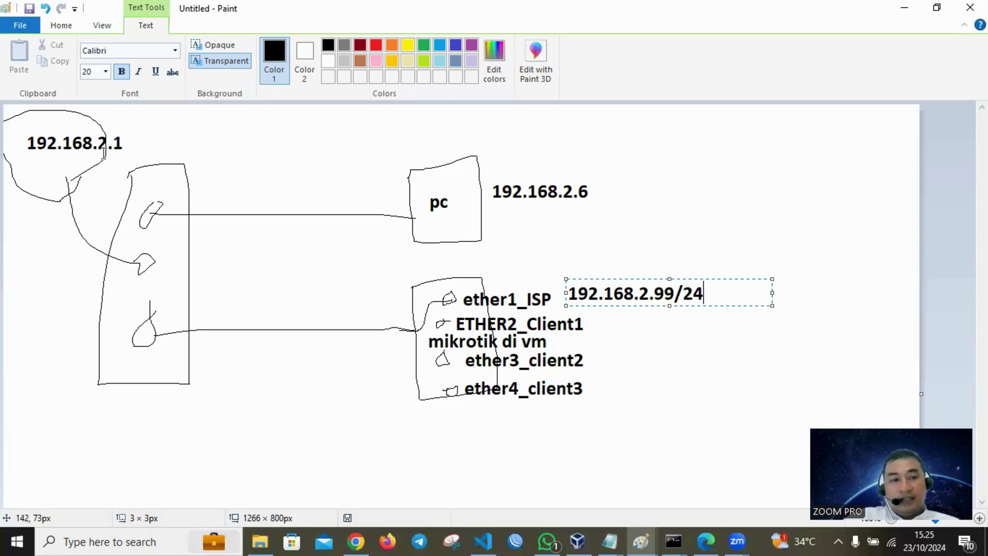
{"action": "left_click", "coordinate": [904, 8]}
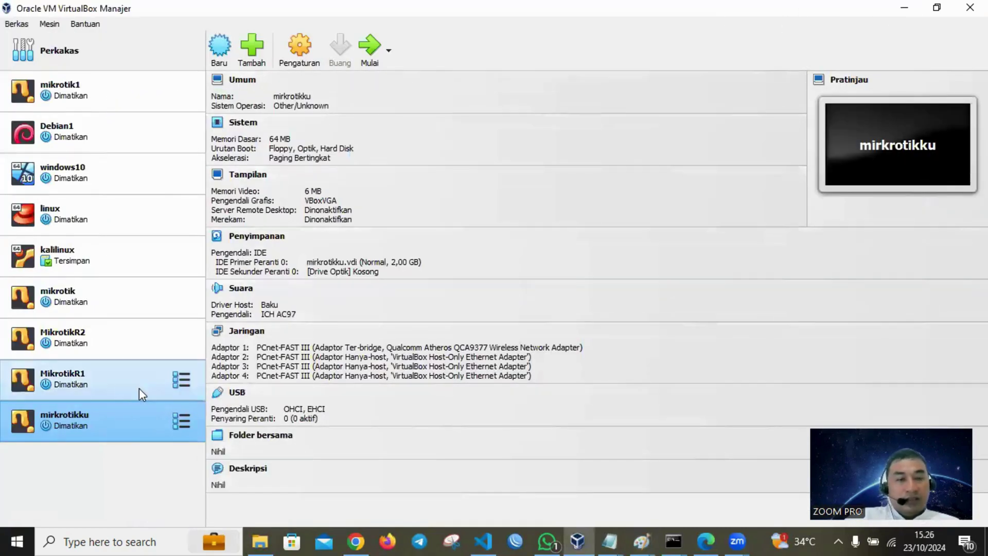
- Check mirkrotikku's network adapters 1–4 (one bridged, three host-only) and close settings with OK
{"action": "left_click", "coordinate": [299, 60]}
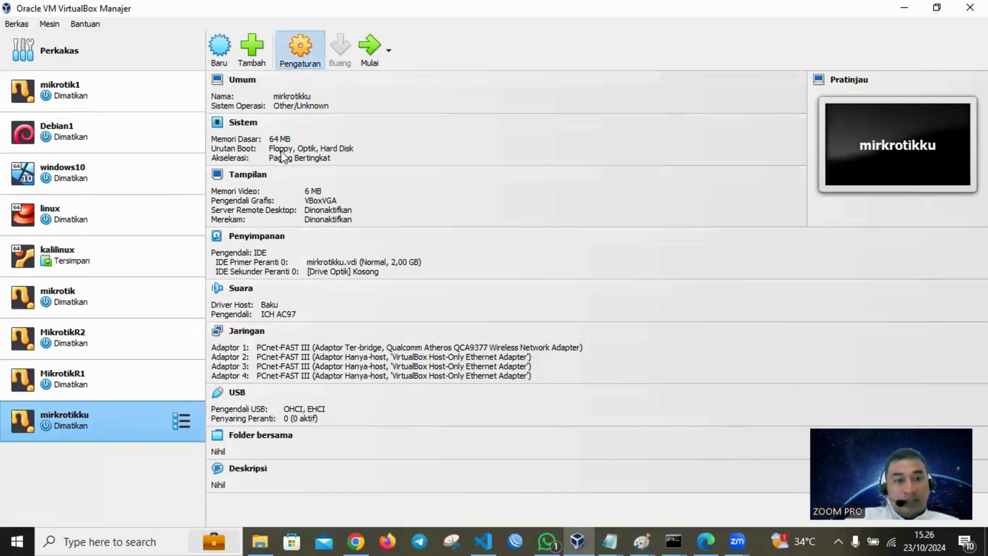
{"action": "left_click", "coordinate": [314, 246]}
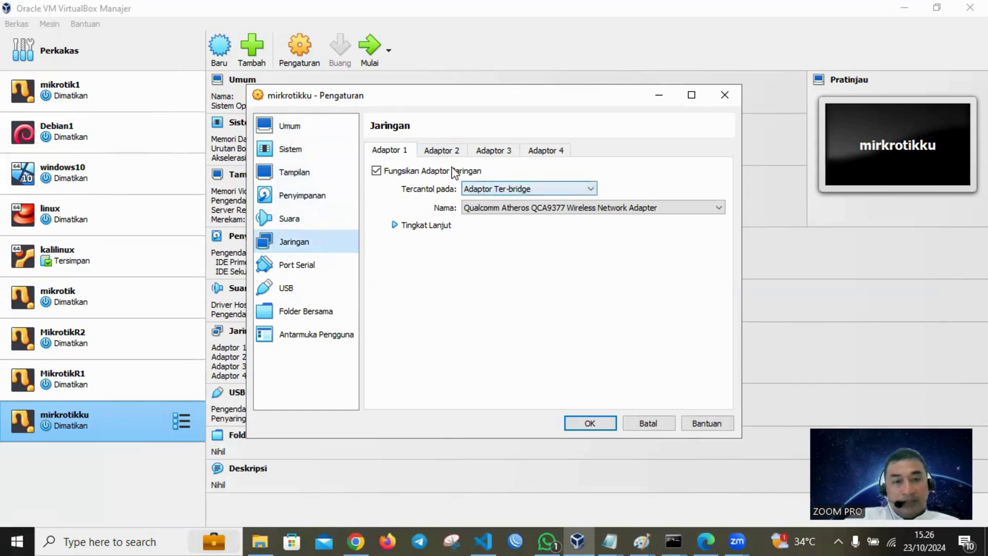
{"action": "left_click", "coordinate": [427, 149]}
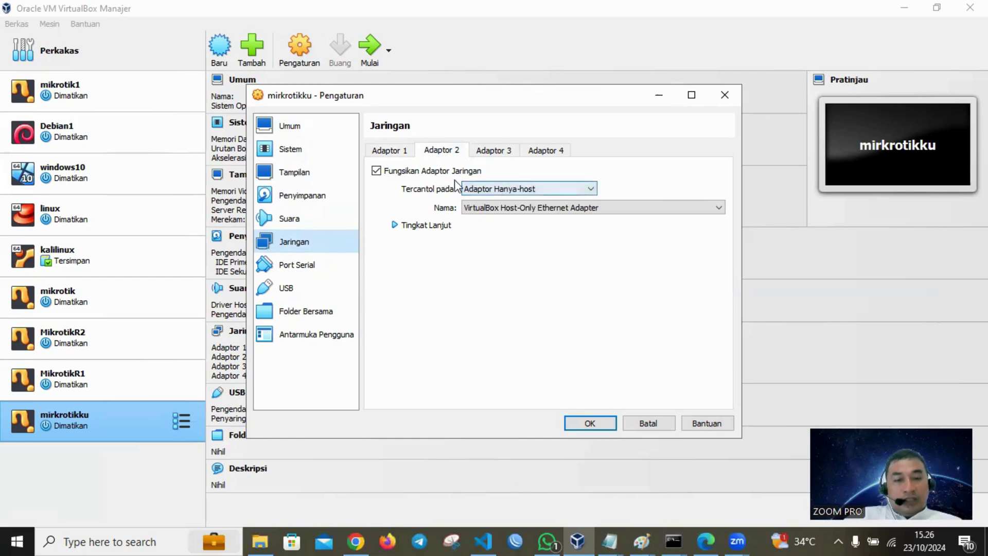
{"action": "left_click", "coordinate": [489, 150]}
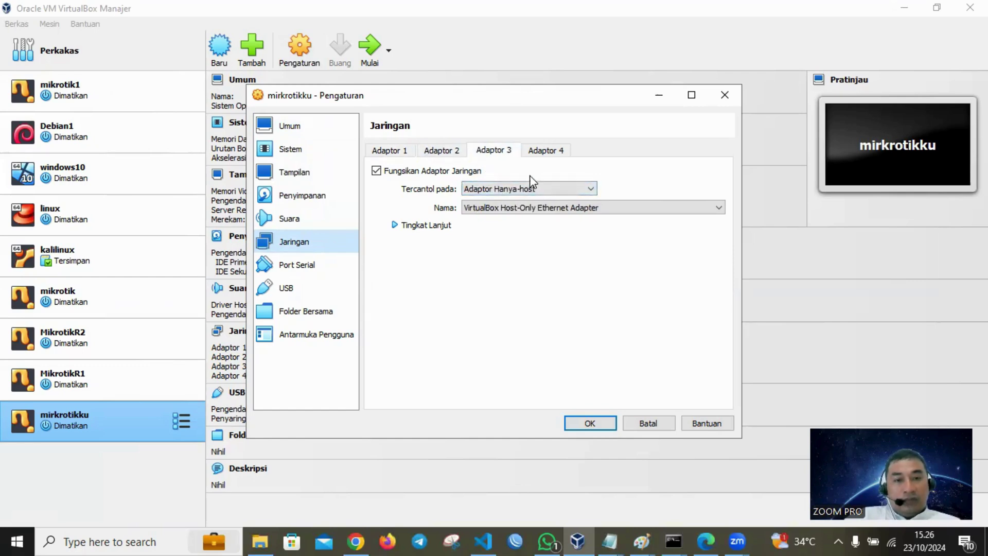
{"action": "left_click", "coordinate": [543, 149]}
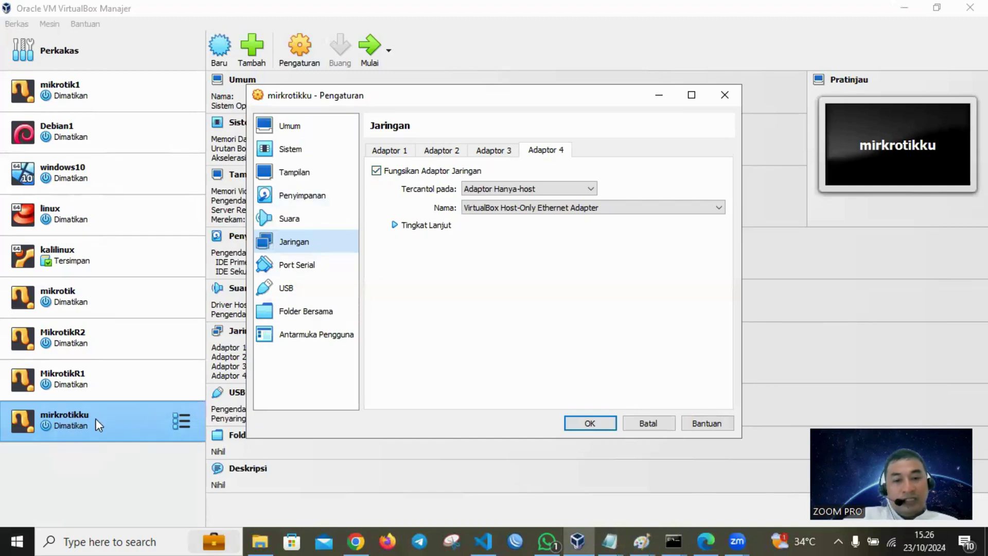
{"action": "left_click", "coordinate": [590, 423]}
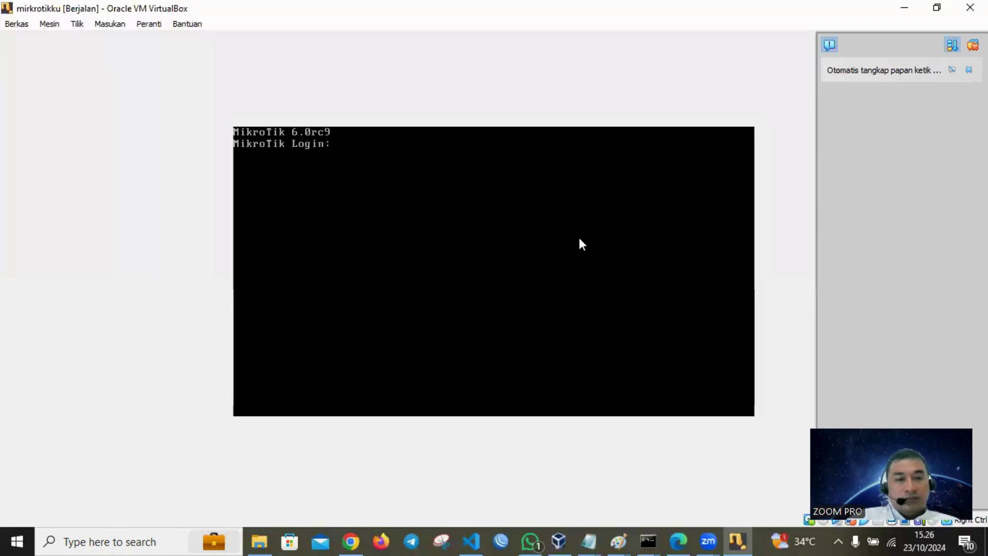
- Log in to MikroTik as admin with an empty password and dismiss the key notice
{"action": "type", "text": "admin"}
{"action": "key", "text": "Return"}
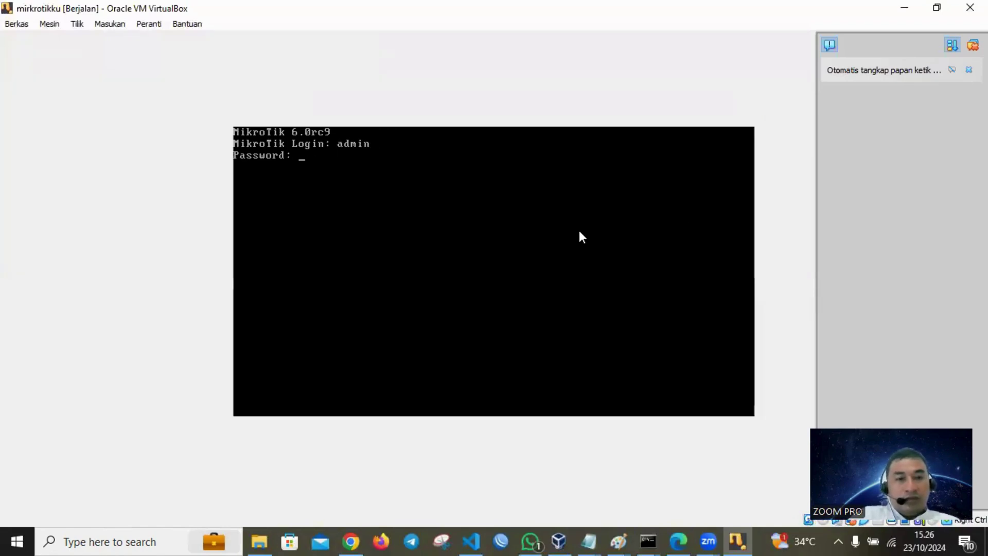
{"action": "key", "text": "Return"}
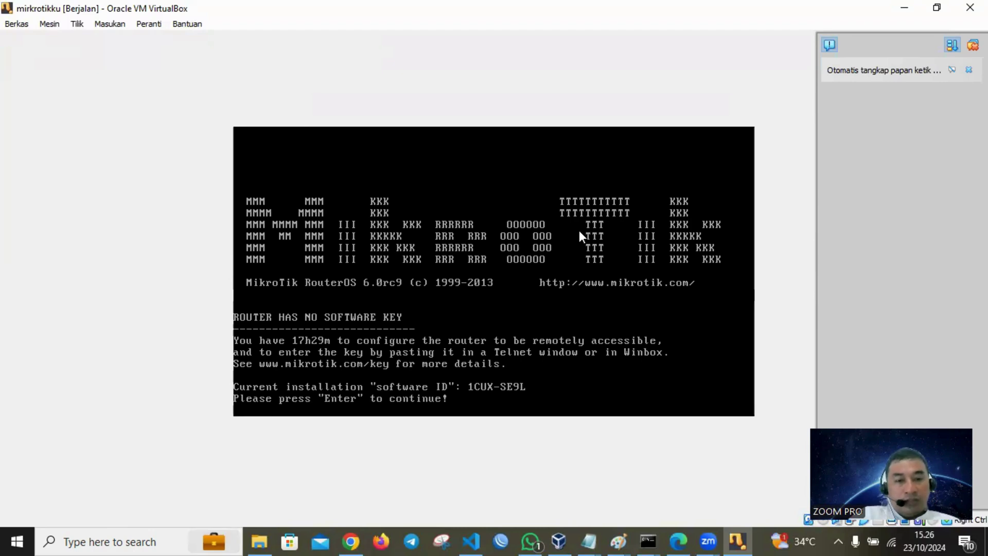
{"action": "key", "text": "Return"}
- List the router's IP addresses, confirming none are configured, and return to the root
{"action": "key", "text": "Return"}
{"action": "type", "text": "ip address"}
{"action": "key", "text": "Return"}
{"action": "type", "text": "pr"}
{"action": "key", "text": "Return"}
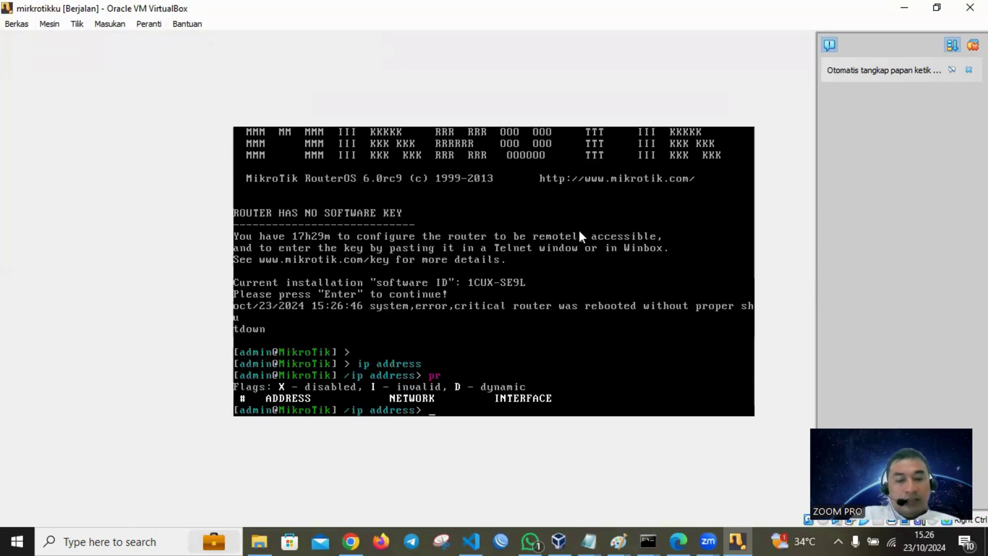
{"action": "type", "text": "/"}
{"action": "key", "text": "Return"}
{"action": "key", "text": "Return"}
{"action": "key", "text": "Return"}
{"action": "key", "text": "Return"}
{"action": "key", "text": "Return"}
{"action": "key", "text": "Return"}
{"action": "key", "text": "Return"}
{"action": "key", "text": "Return"}
{"action": "key", "text": "Return"}
{"action": "key", "text": "Return"}
{"action": "key", "text": "Return"}
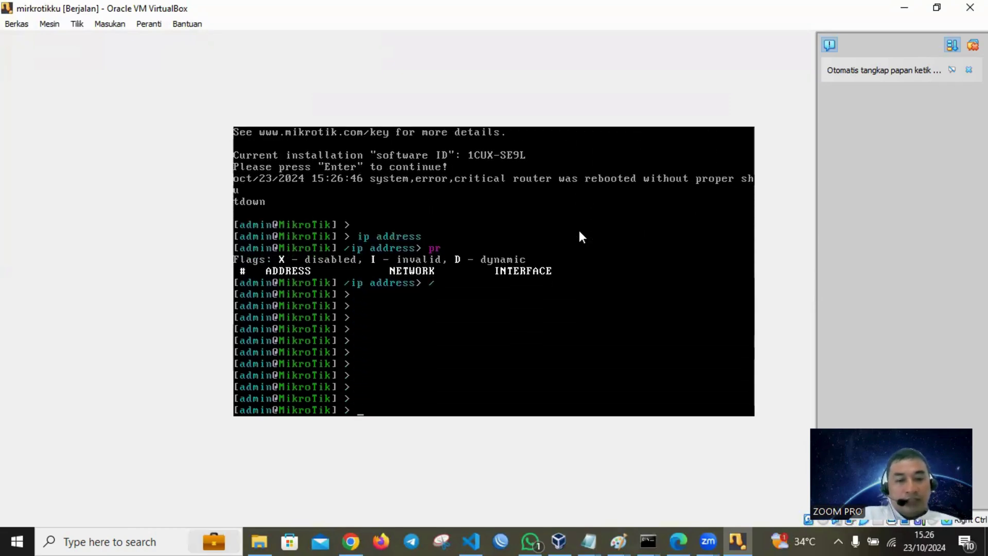
{"action": "key", "text": "Return"}
{"action": "key", "text": "Return"}
- Change the system identity from MikroTik to a personalised router name and verify it
{"action": "type", "text": "system identity"}
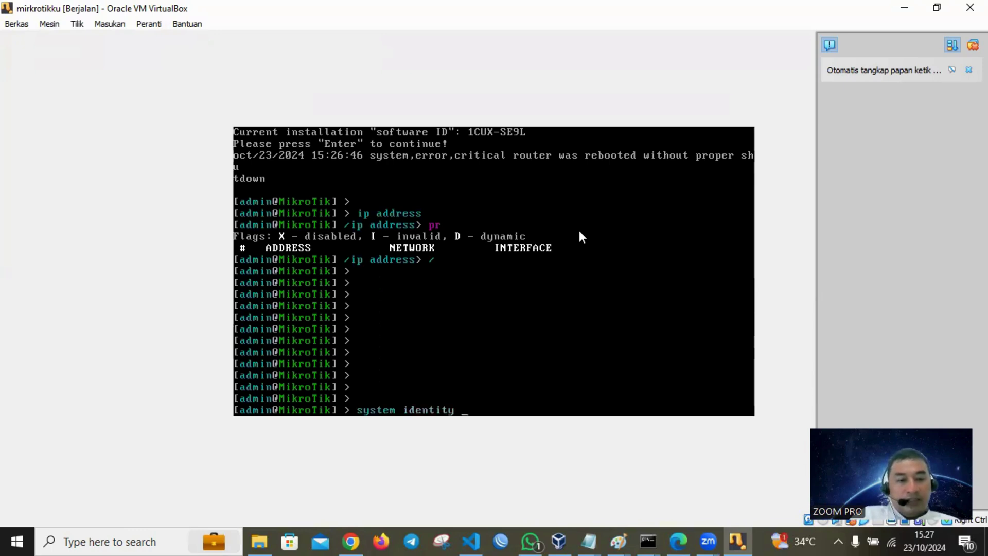
{"action": "key", "text": "Return"}
{"action": "type", "text": "pr"}
{"action": "key", "text": "Return"}
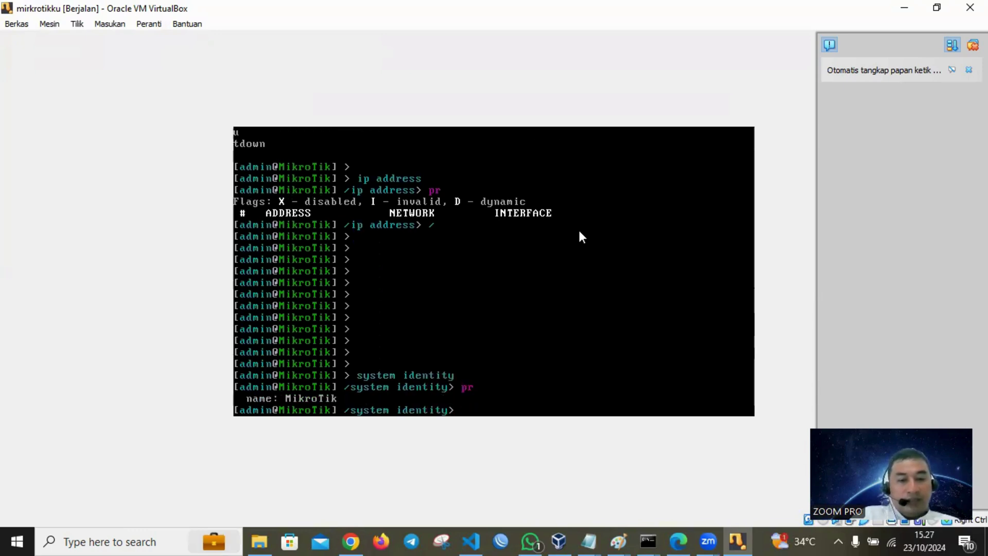
{"action": "type", "text": "set name=router_sutrisno"}
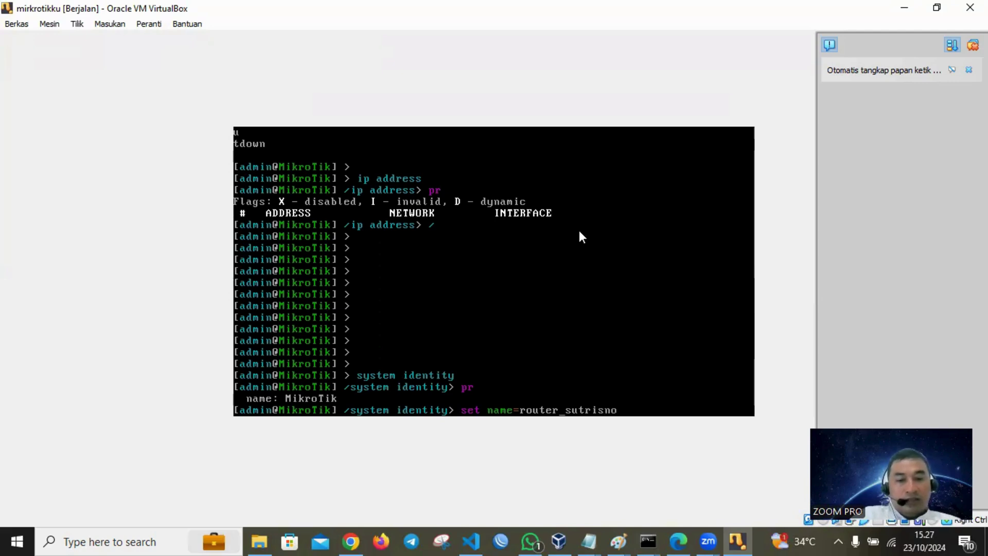
{"action": "key", "text": "Return"}
{"action": "type", "text": "pr"}
{"action": "key", "text": "Return"}
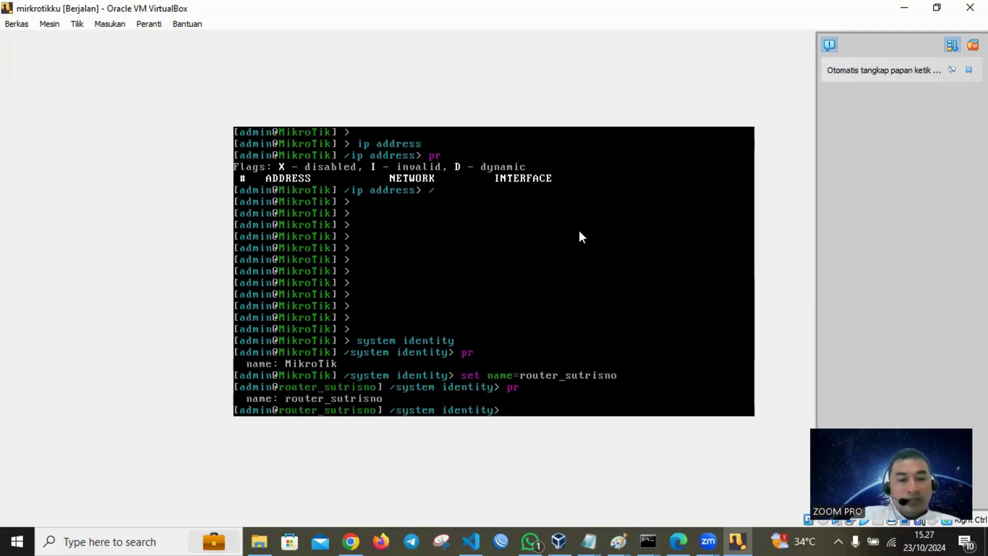
- Go back to the root level and enter the interface menu
{"action": "type", "text": "/"}
{"action": "key", "text": "Return"}
{"action": "type", "text": "interface"}
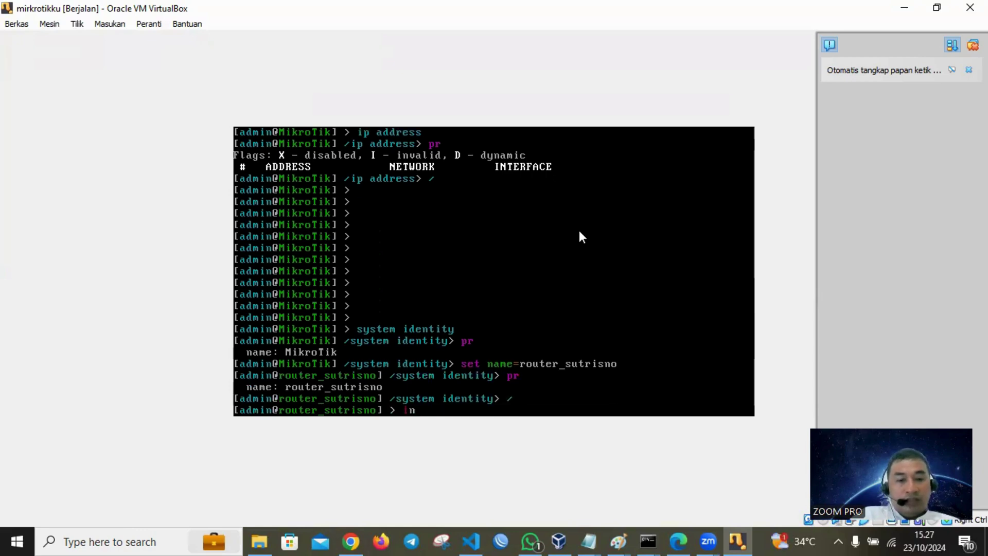
{"action": "key", "text": "Return"}
- List the interfaces and rename ether1 to eth1_isp and ether2 to eth2_client1
{"action": "type", "text": "pr"}
{"action": "key", "text": "Return"}
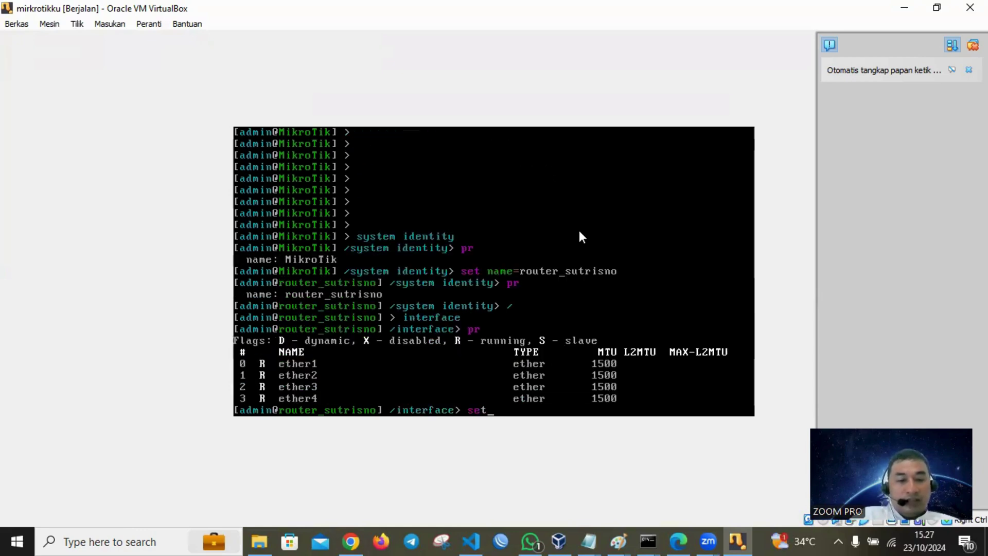
{"action": "type", "text": "set 0 name=et"}
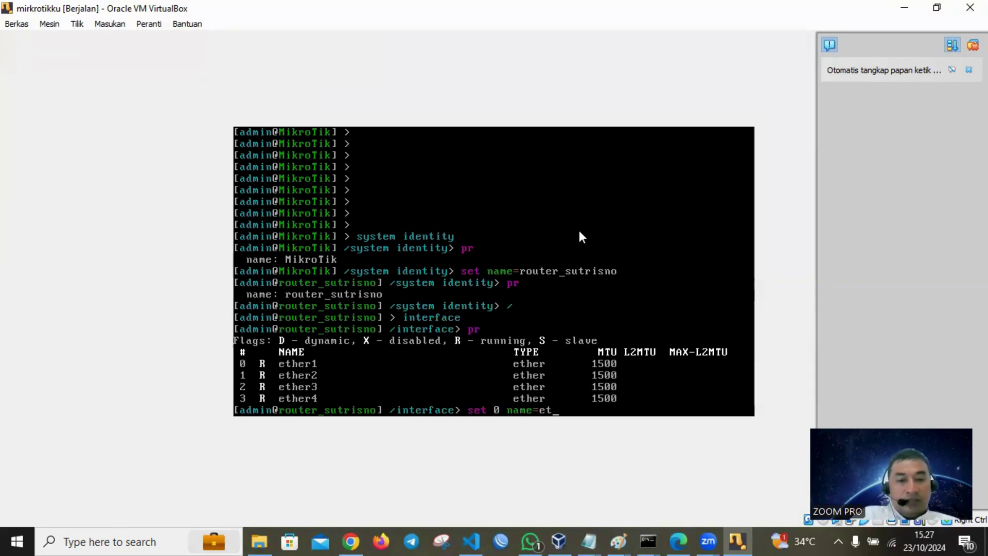
{"action": "type", "text": "h1_isp"}
{"action": "key", "text": "Return"}
{"action": "type", "text": "pr"}
{"action": "key", "text": "Return"}
{"action": "type", "text": "set 1 name=eth2_client1"}
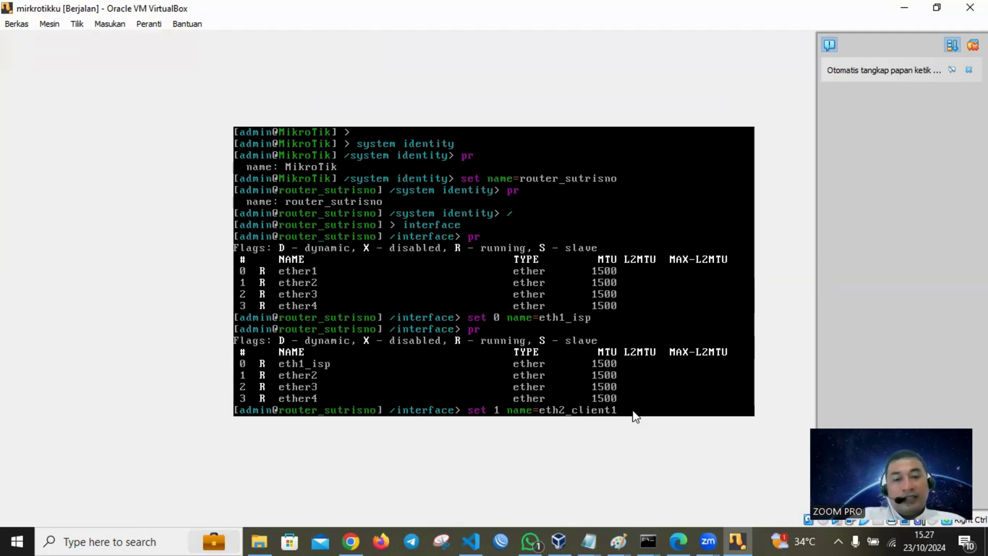
{"action": "key", "text": "Return"}
{"action": "type", "text": "pr"}
{"action": "key", "text": "Return"}
- Rename ether3 to eth3_client2 and ether4 to eth4_client3, then list all four new names
{"action": "type", "text": "se"}
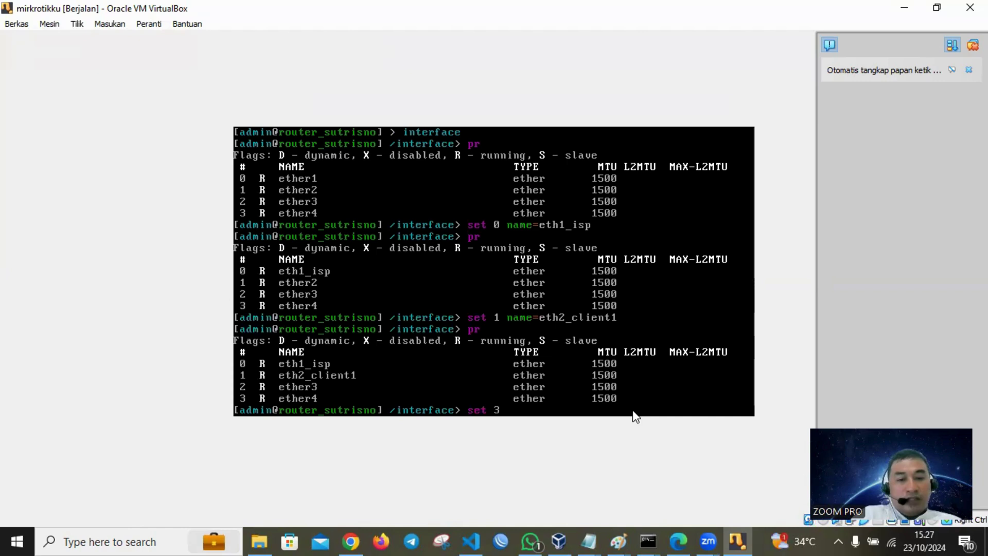
{"action": "type", "text": "t 2 name=eth2"}
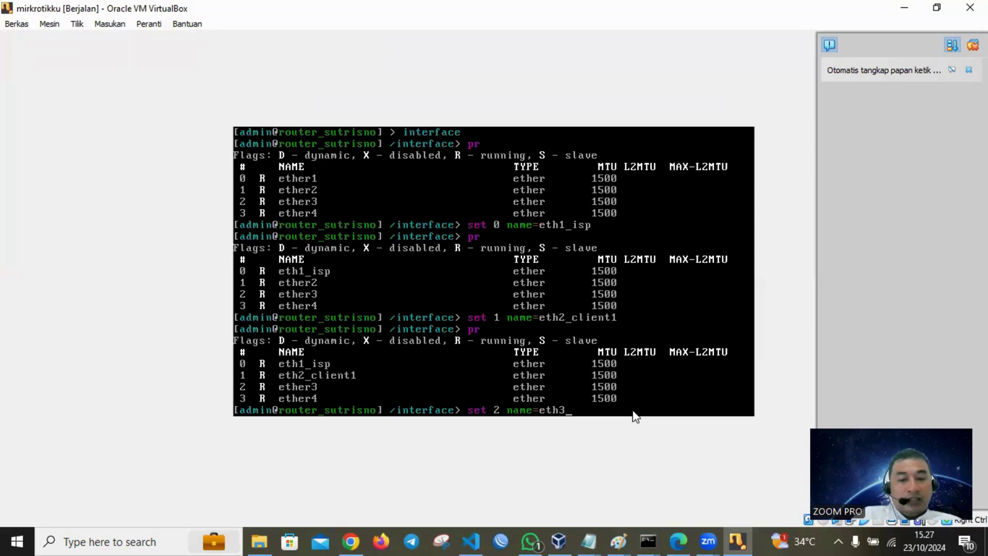
{"action": "type", "text": "_client2"}
{"action": "key", "text": "Return"}
{"action": "type", "text": "pr"}
{"action": "key", "text": "Return"}
{"action": "type", "text": "set"}
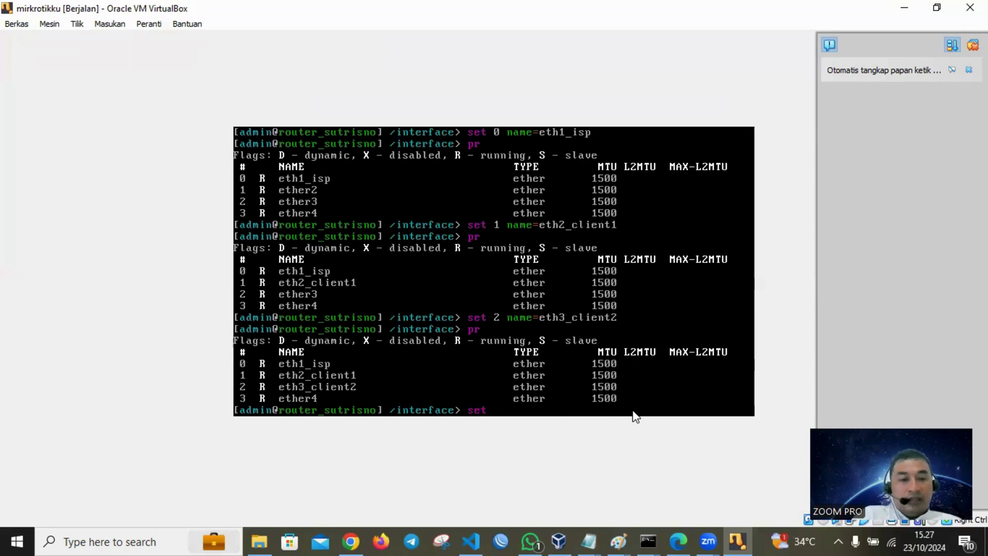
{"action": "type", "text": "name=e"}
{"action": "type", "text": "th"}
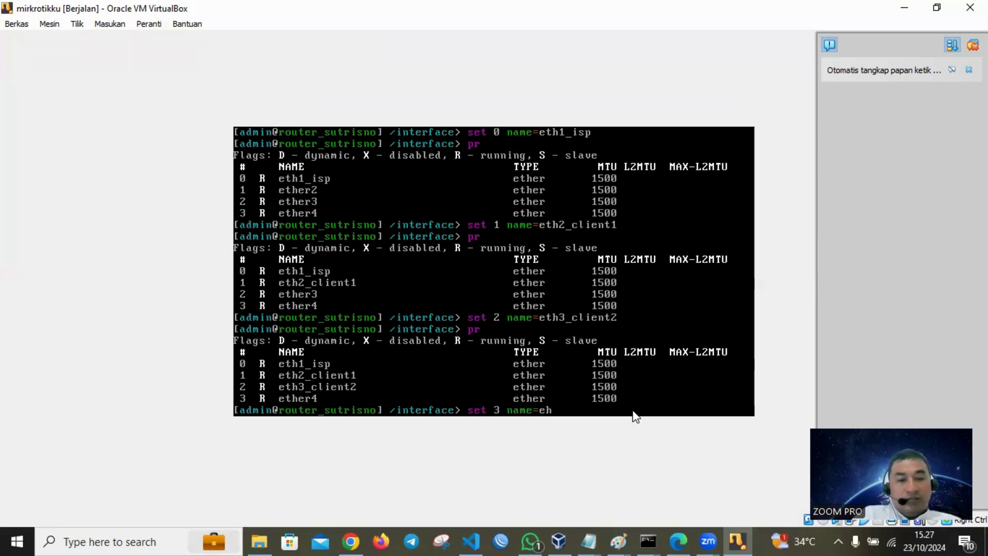
{"action": "key", "text": "BackSpace"}
{"action": "key", "text": "BackSpace"}
{"action": "type", "text": "th4"}
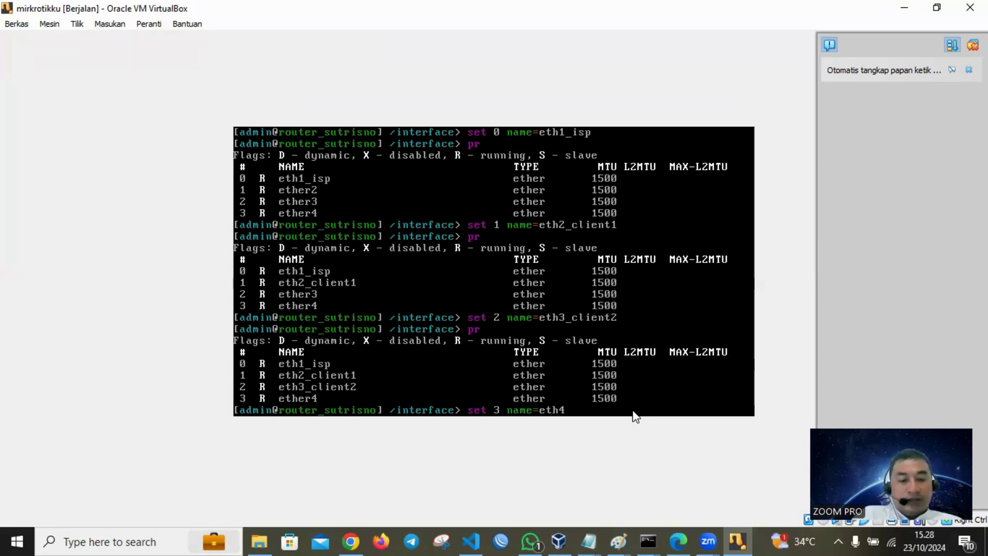
{"action": "type", "text": "_client3"}
{"action": "key", "text": "Return"}
{"action": "type", "text": "pr"}
{"action": "key", "text": "Return"}
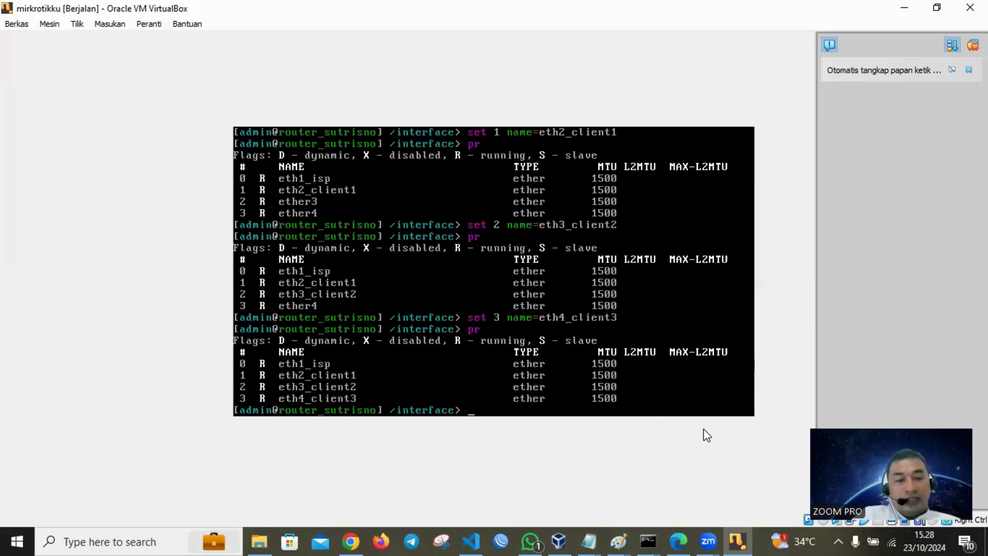
- Go to the /ip address section and print the still-empty address list
{"action": "type", "text": "/"}
{"action": "key", "text": "Return"}
{"action": "key", "text": "Return"}
{"action": "key", "text": "Return"}
{"action": "key", "text": "Return"}
{"action": "key", "text": "Return"}
{"action": "type", "text": "ip address"}
{"action": "key", "text": "Return"}
{"action": "type", "text": "pr"}
{"action": "key", "text": "Return"}
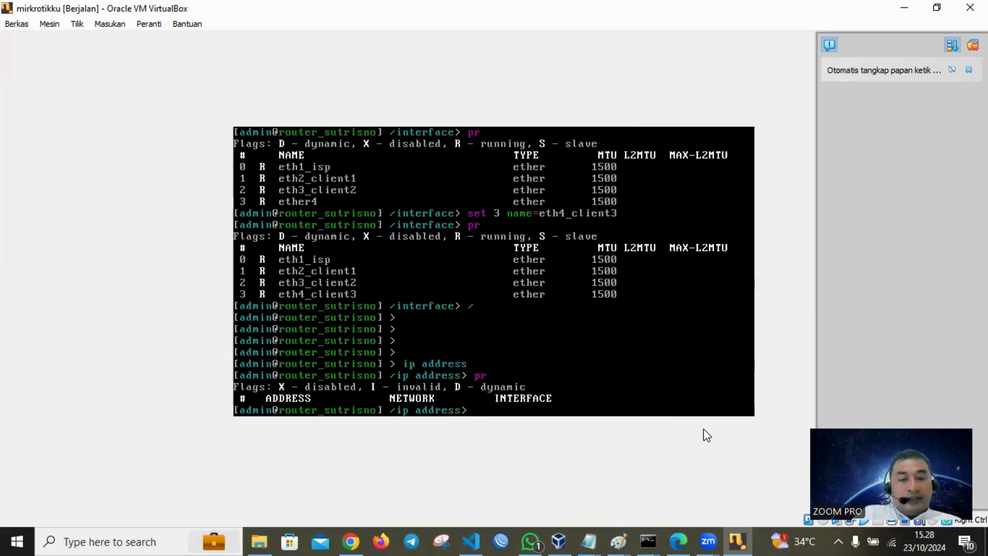
{"action": "left_click", "coordinate": [618, 541]}
{"action": "left_click", "coordinate": [764, 481]}
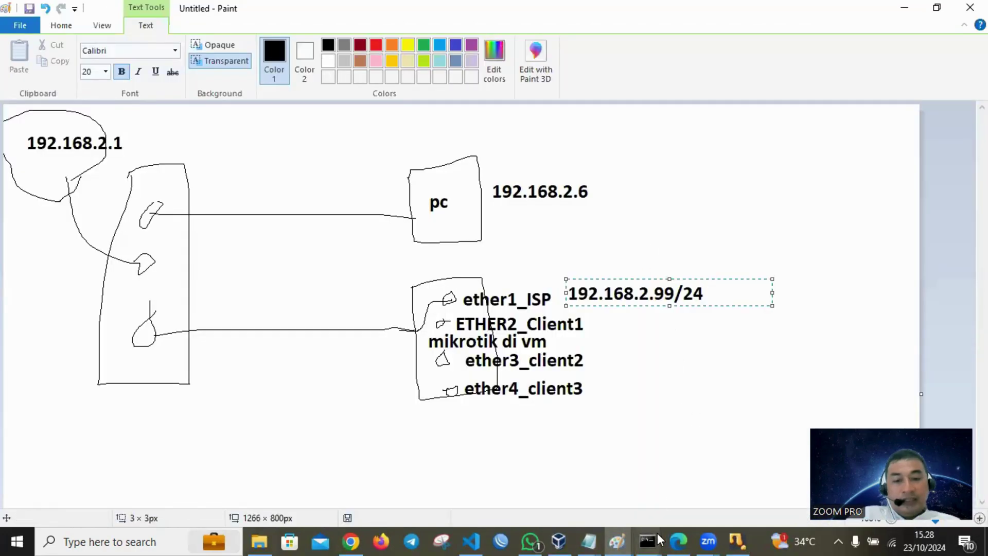
{"action": "mouse_move", "coordinate": [657, 533]}
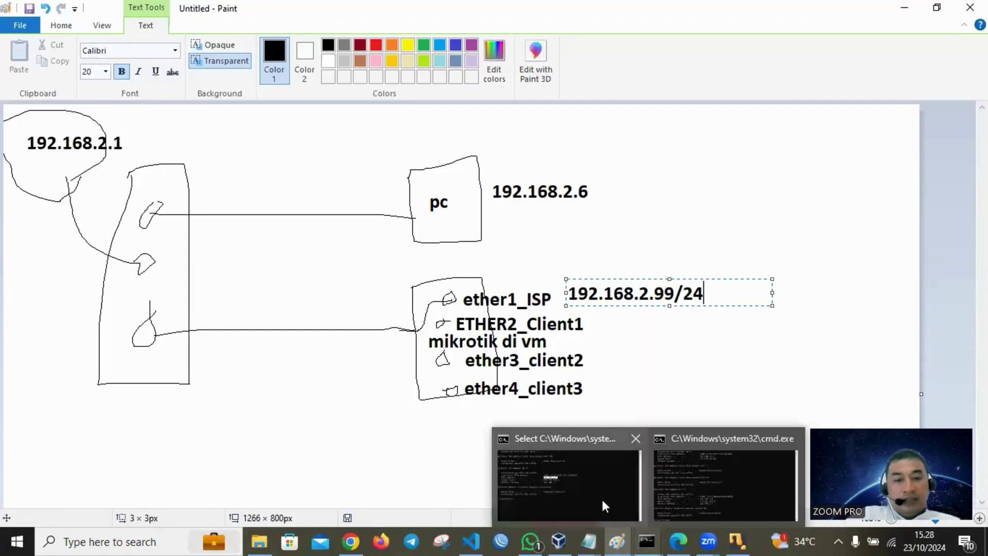
{"action": "left_click", "coordinate": [601, 497]}
{"action": "left_click", "coordinate": [359, 291]}
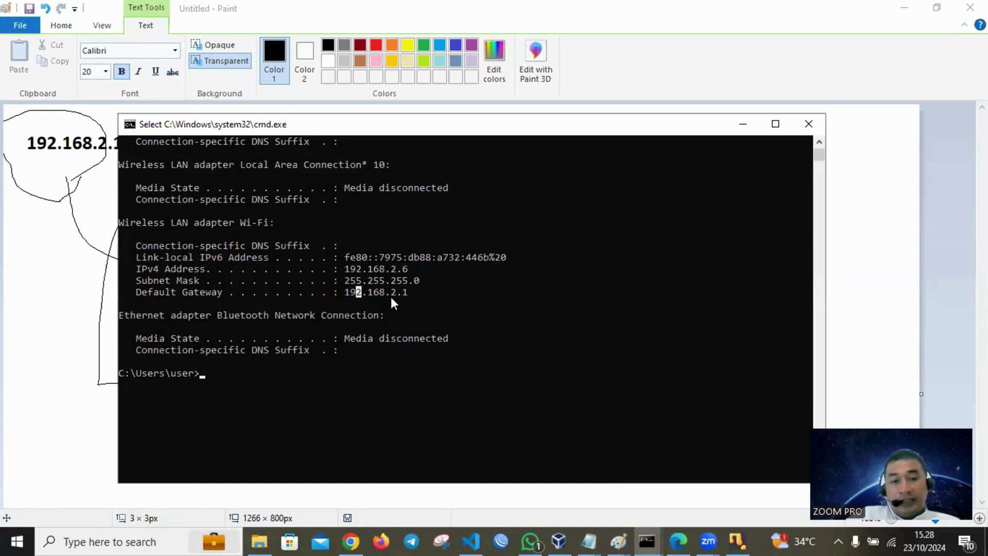
{"action": "left_click_drag", "start_coordinate": [350, 292], "coordinate": [403, 291]}
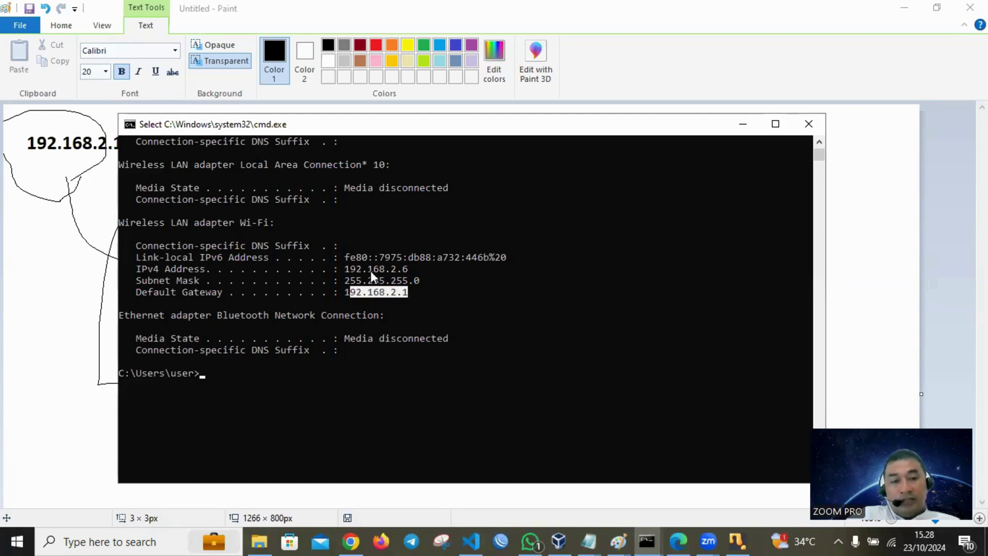
{"action": "left_click_drag", "start_coordinate": [347, 270], "coordinate": [362, 271]}
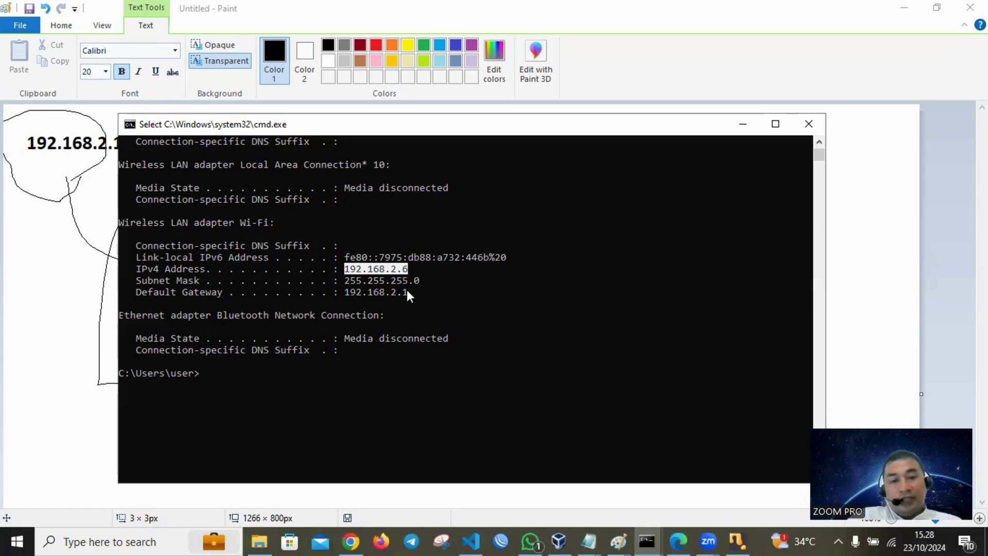
{"action": "left_click", "coordinate": [405, 292]}
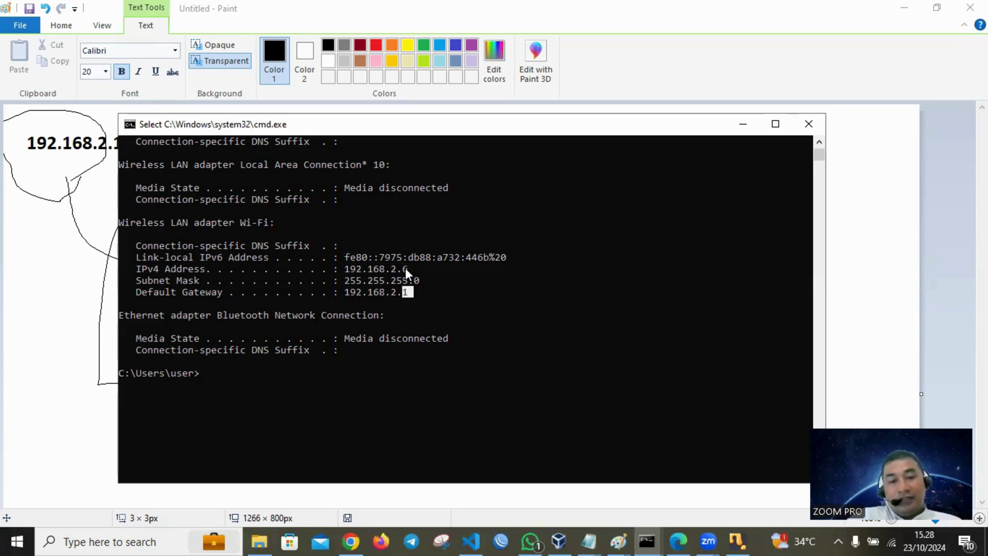
{"action": "left_click", "coordinate": [742, 126]}
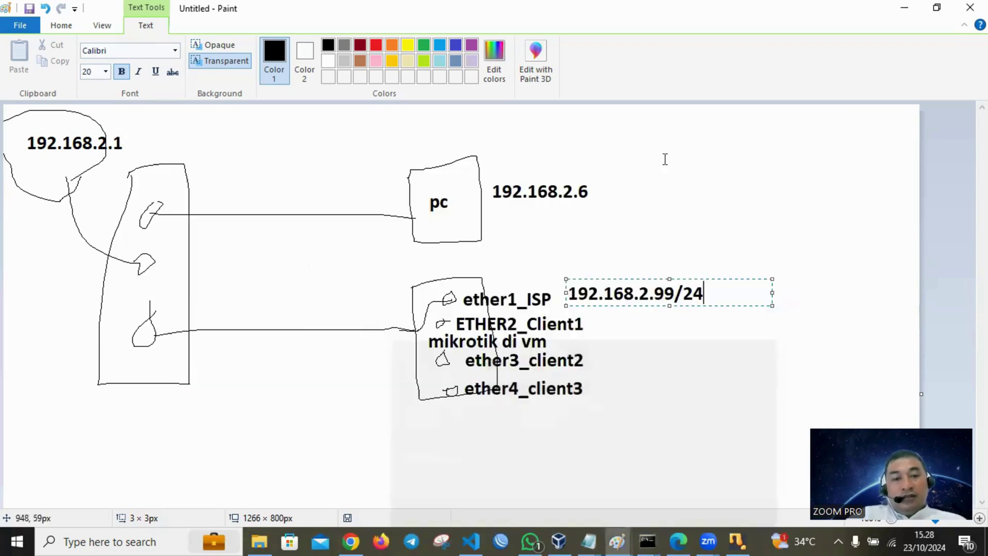
- Assign 192.168.2.99/24 to eth1_isp and print the address list to confirm it
{"action": "left_click", "coordinate": [904, 9]}
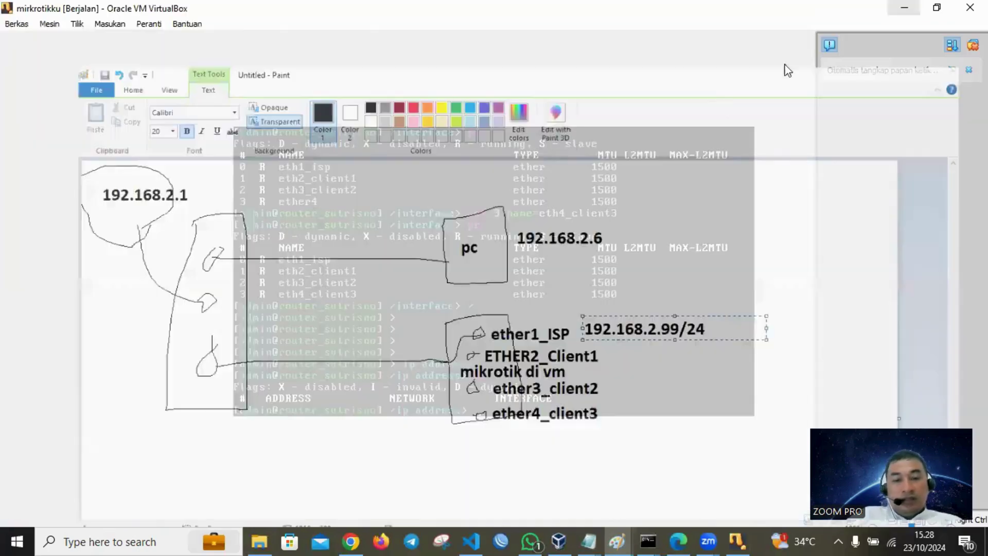
{"action": "type", "text": "add"}
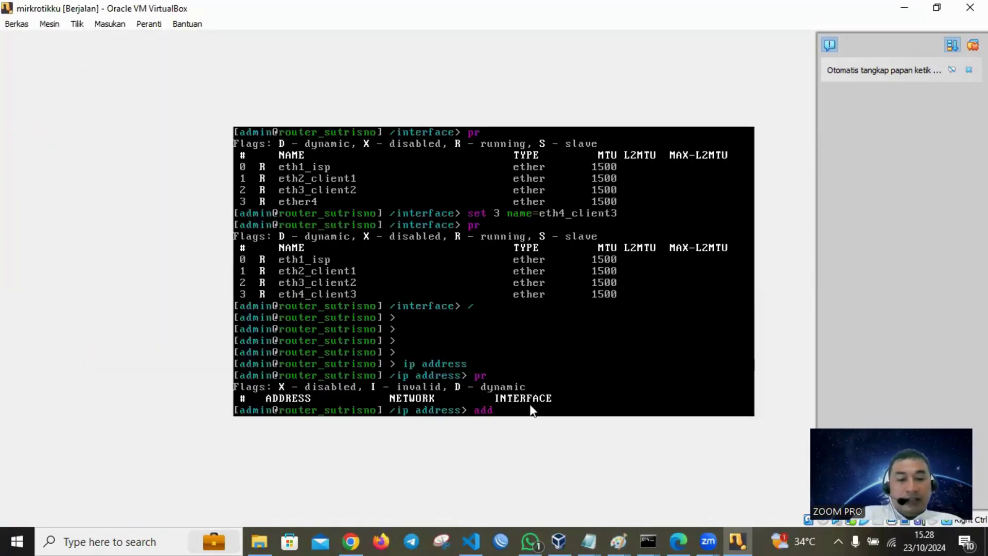
{"action": "type", "text": " address=192.1"}
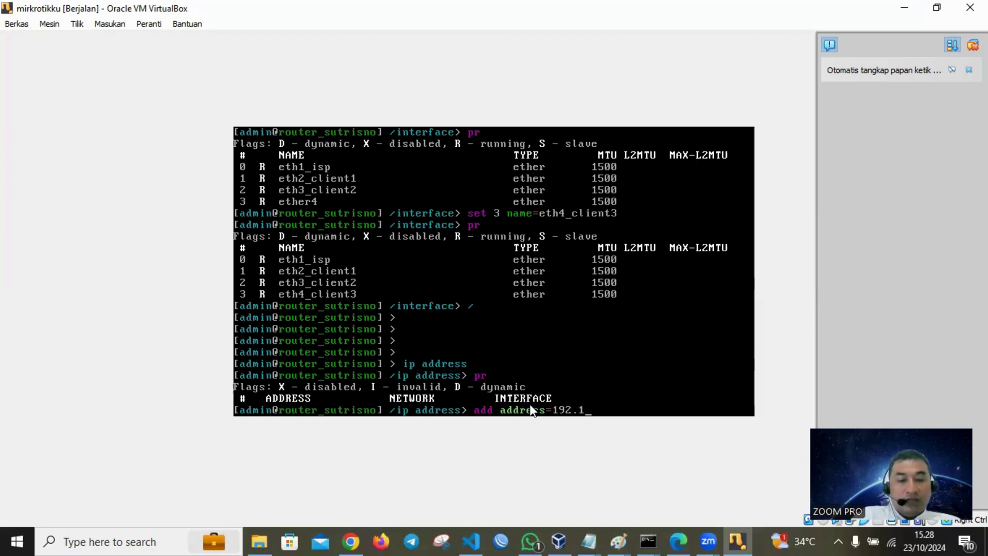
{"action": "type", "text": "68.2.99/24"}
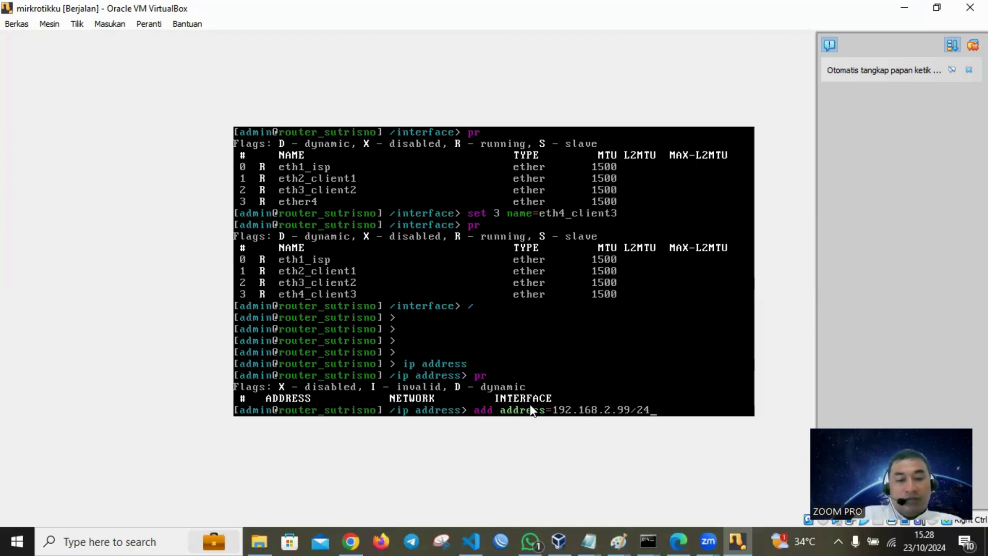
{"action": "type", "text": " interface=eth1"}
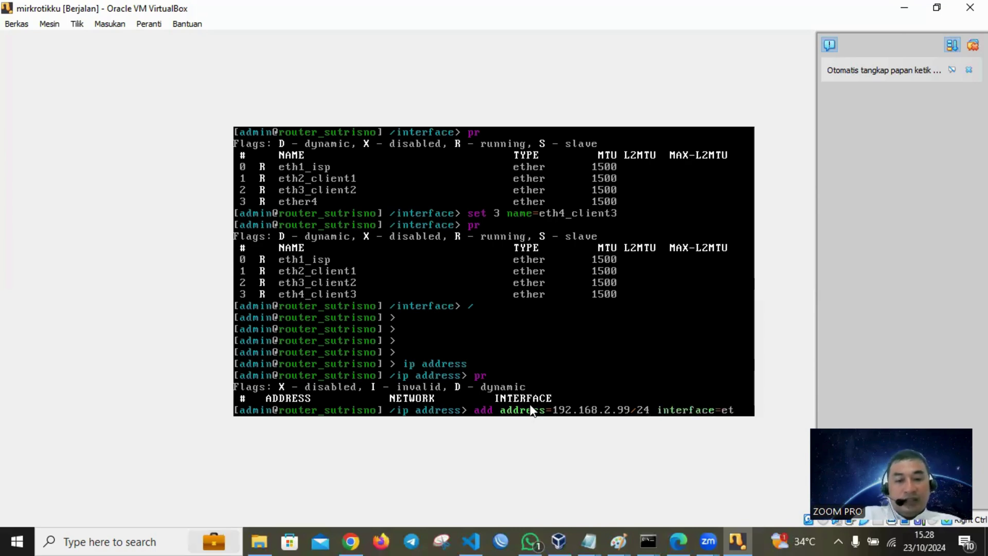
{"action": "key", "text": "Tab"}
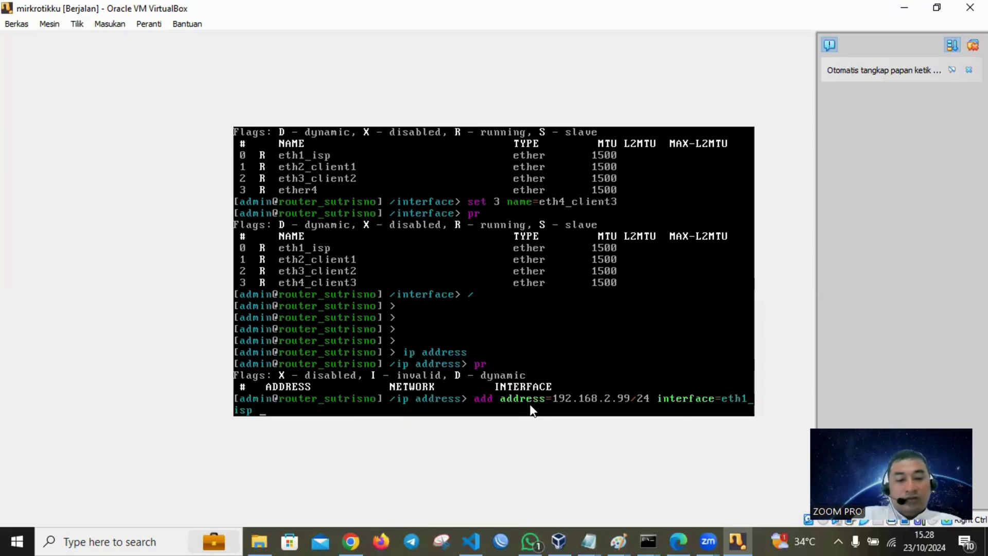
{"action": "key", "text": "Return"}
{"action": "type", "text": "pr"}
{"action": "key", "text": "Return"}
- Ping gateway 192.168.2.1 from the root prompt with 0% loss, then preview the Command Prompt windows
{"action": "key", "text": "Return"}
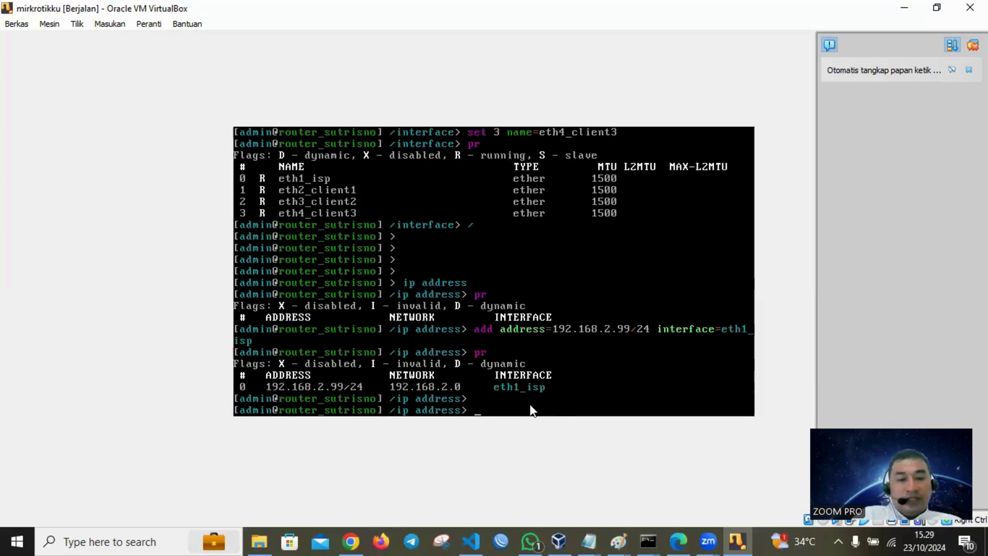
{"action": "key", "text": "Return"}
{"action": "type", "text": "/"}
{"action": "key", "text": "Return"}
{"action": "key", "text": "Return"}
{"action": "key", "text": "Return"}
{"action": "type", "text": "/"}
{"action": "key", "text": "Return"}
{"action": "key", "text": "Return"}
{"action": "key", "text": "Return"}
{"action": "type", "text": "ping 192.168.2.1"}
{"action": "key", "text": "Return"}
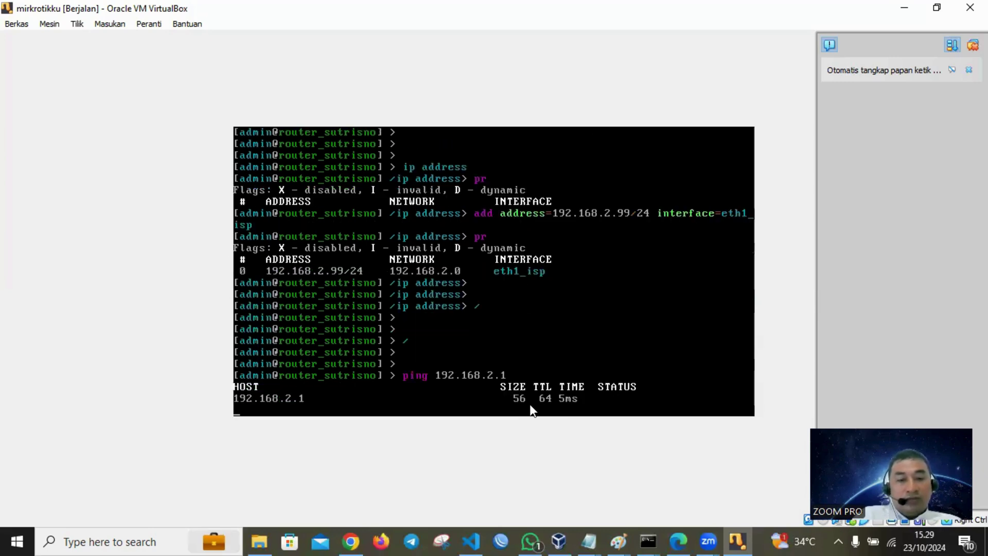
{"action": "key", "text": "ctrl+c"}
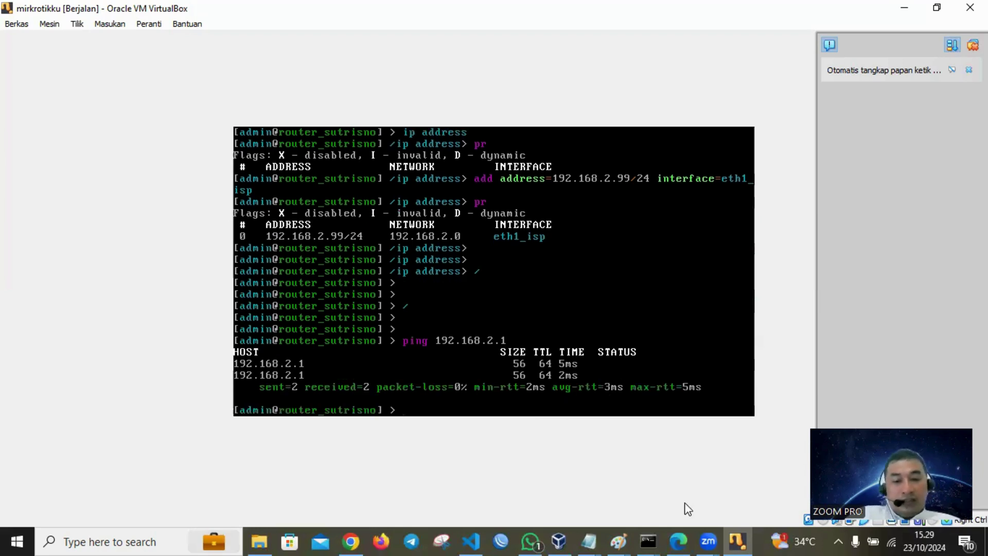
{"action": "left_click", "coordinate": [652, 532]}
- Ping detik.com in Command Prompt to learn its address 103.49.221.211, then return to the VM
{"action": "left_click", "coordinate": [723, 459]}
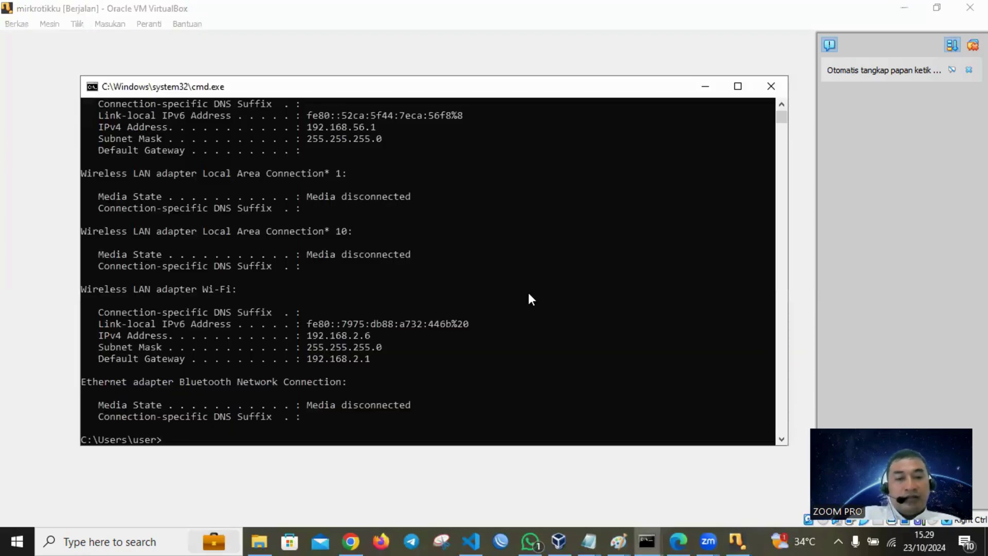
{"action": "type", "text": "ping detik.com"}
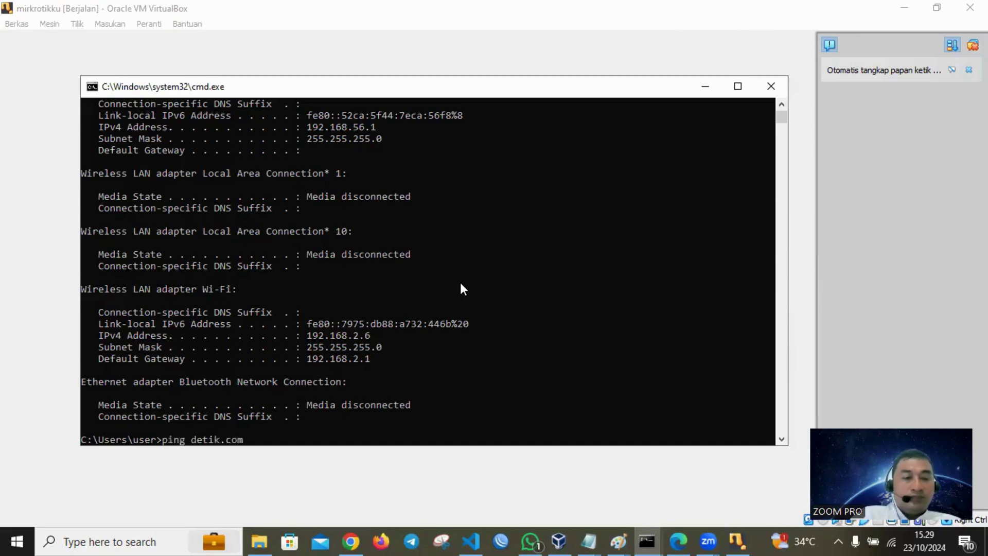
{"action": "key", "text": "Return"}
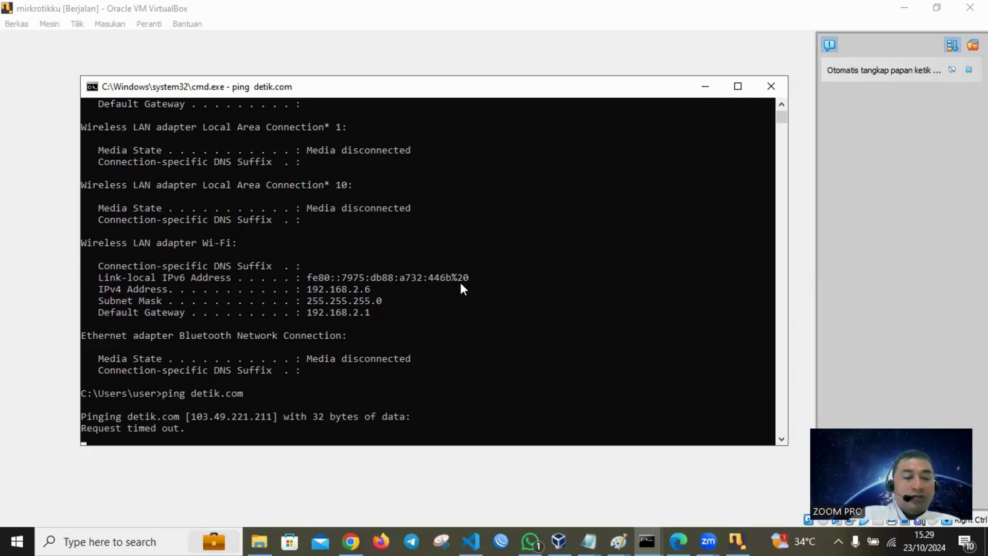
{"action": "key", "text": "ctrl+c"}
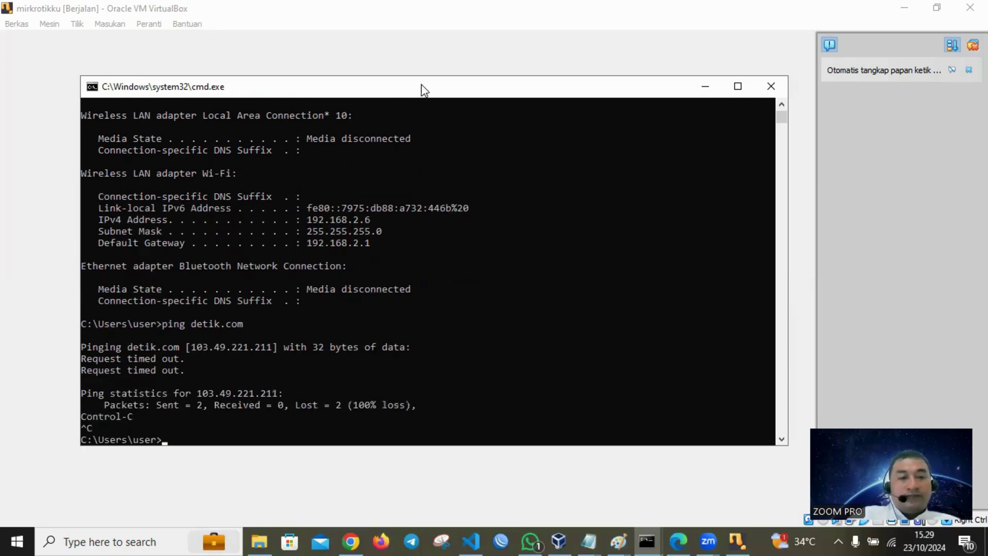
{"action": "left_click", "coordinate": [798, 273]}
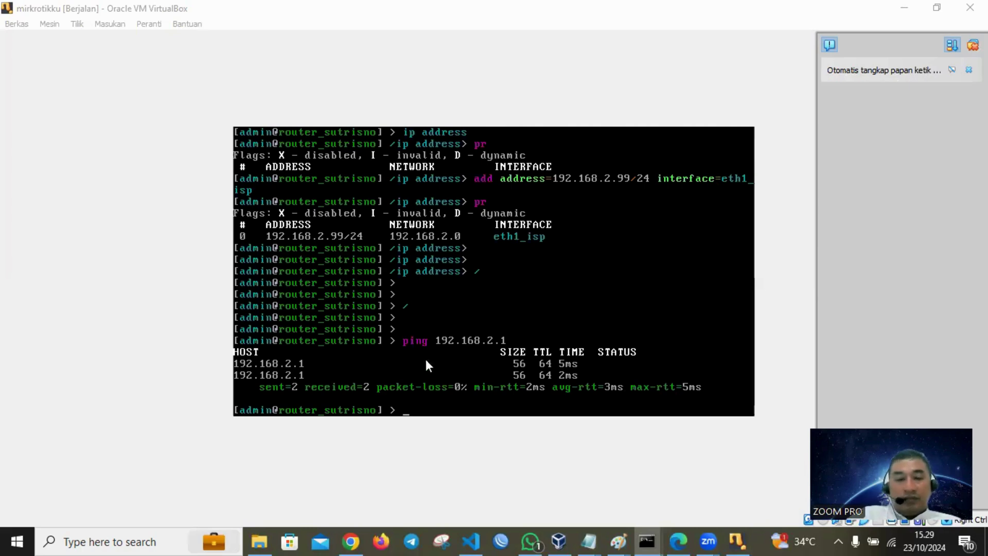
- Ping 103.49.221.211 from the router console and see 'no route to host' with 100% loss
{"action": "left_click", "coordinate": [669, 337]}
{"action": "type", "text": "ping 1"}
{"action": "key", "text": "BackSpace"}
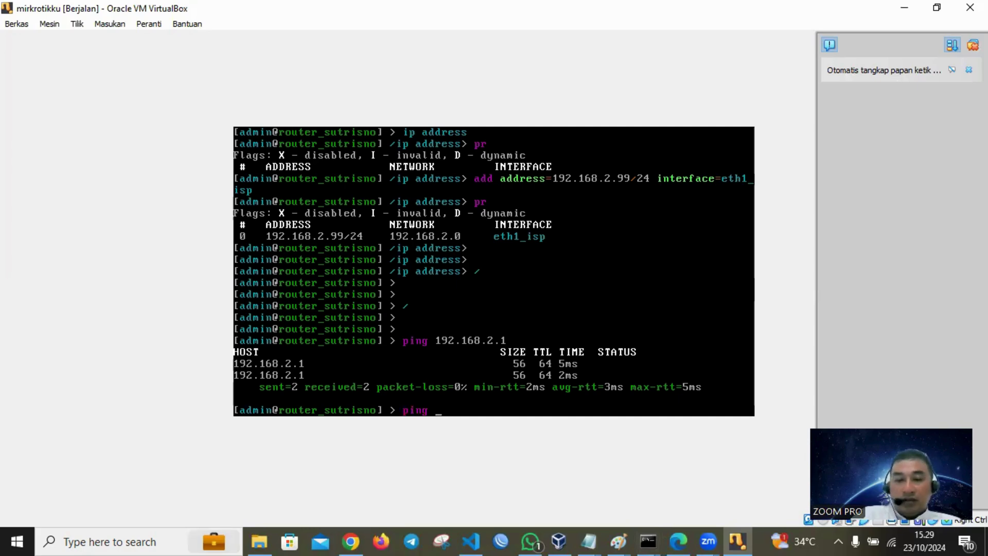
{"action": "type", "text": "102"}
{"action": "key", "text": "BackSpace"}
{"action": "type", "text": "3"}
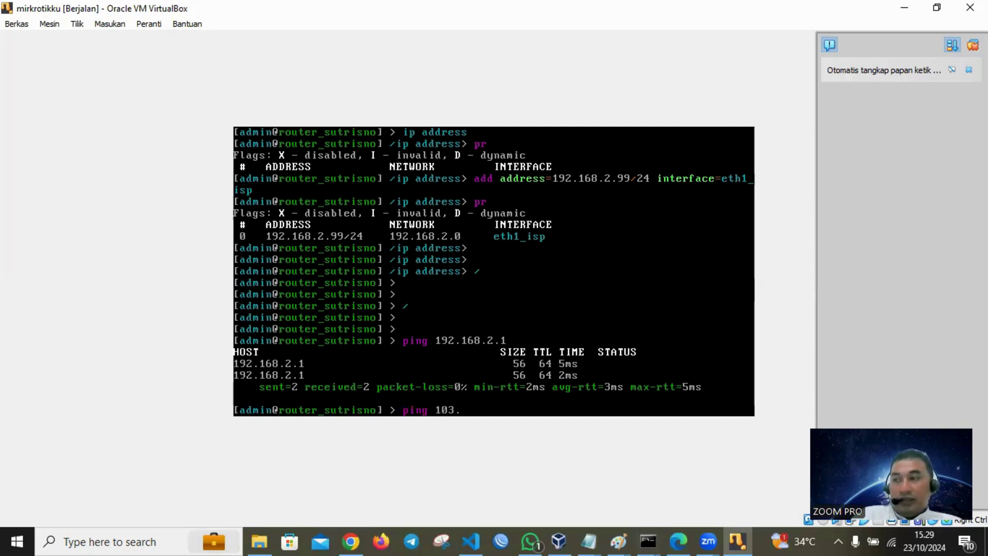
{"action": "type", "text": ".49"}
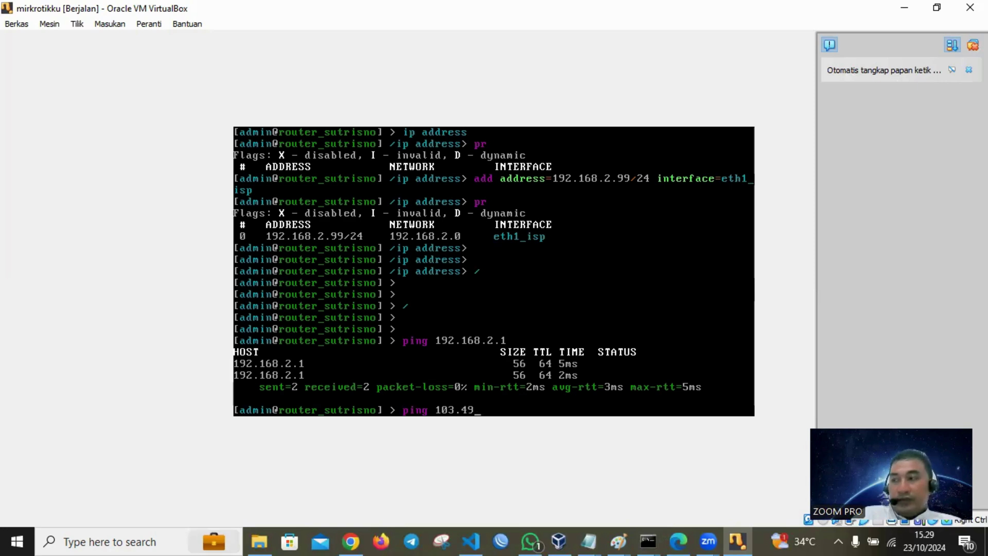
{"action": "type", "text": ".221"}
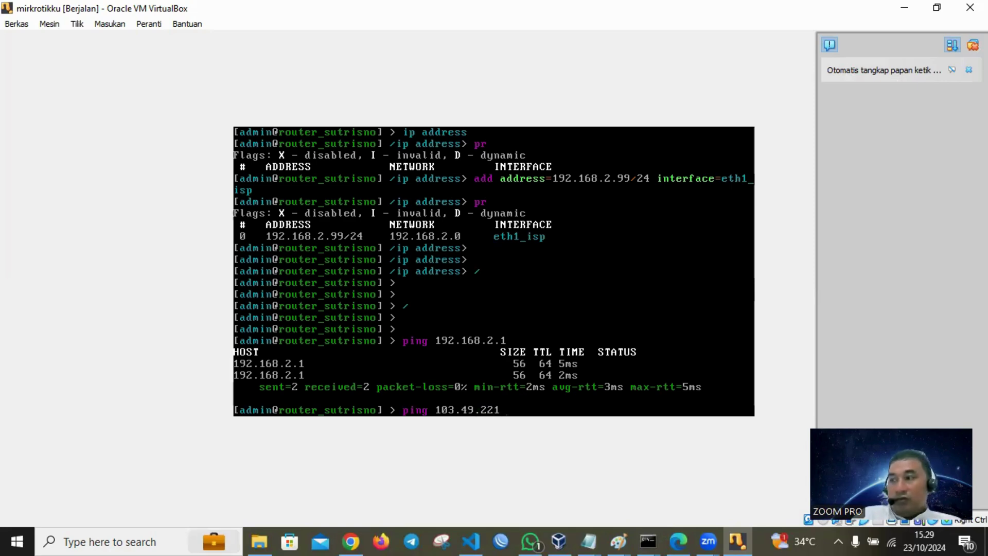
{"action": "type", "text": ".211"}
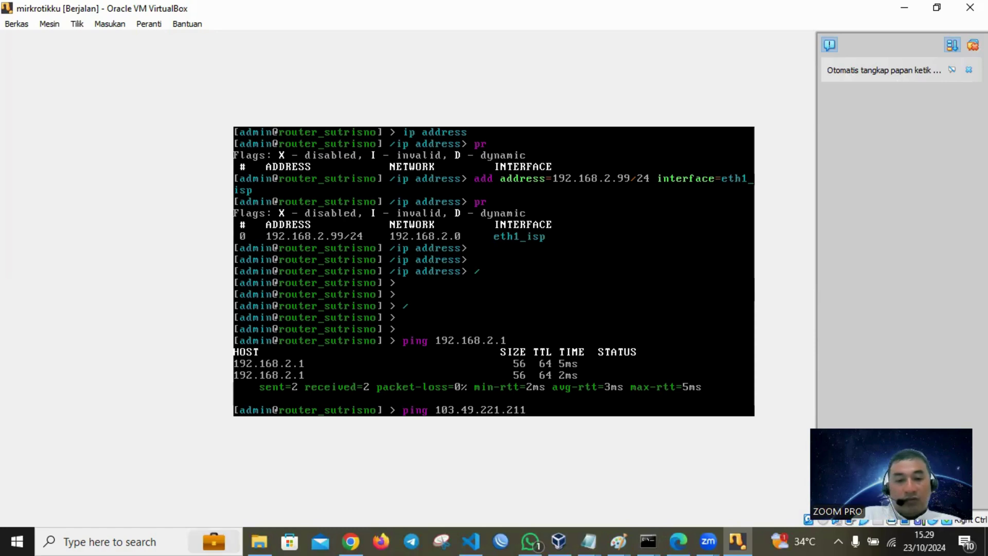
{"action": "key", "text": "Return"}
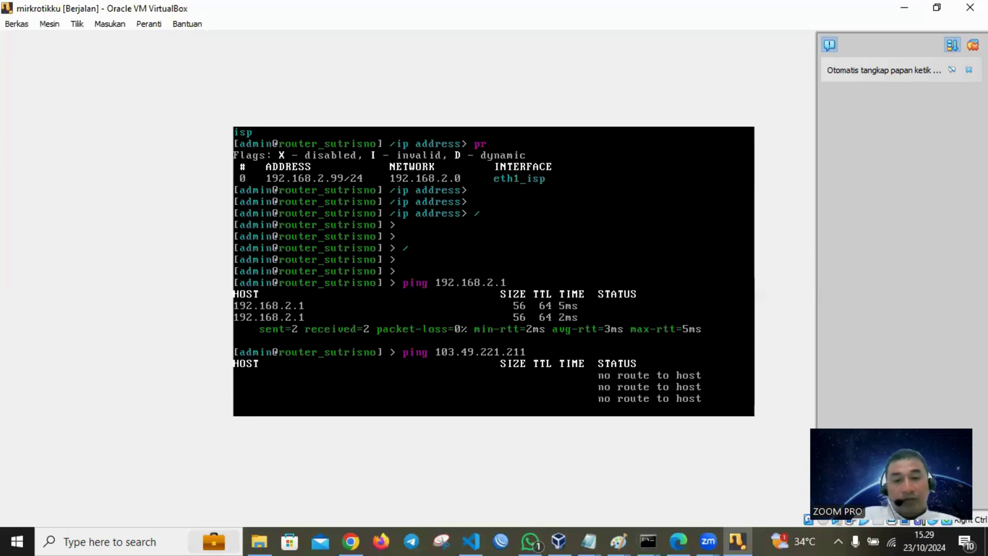
{"action": "key", "text": "ctrl+c"}
- In /ip route, print the routing table and add default route 0.0.0.0/0 via 192.168.2.1
{"action": "type", "text": "i"}
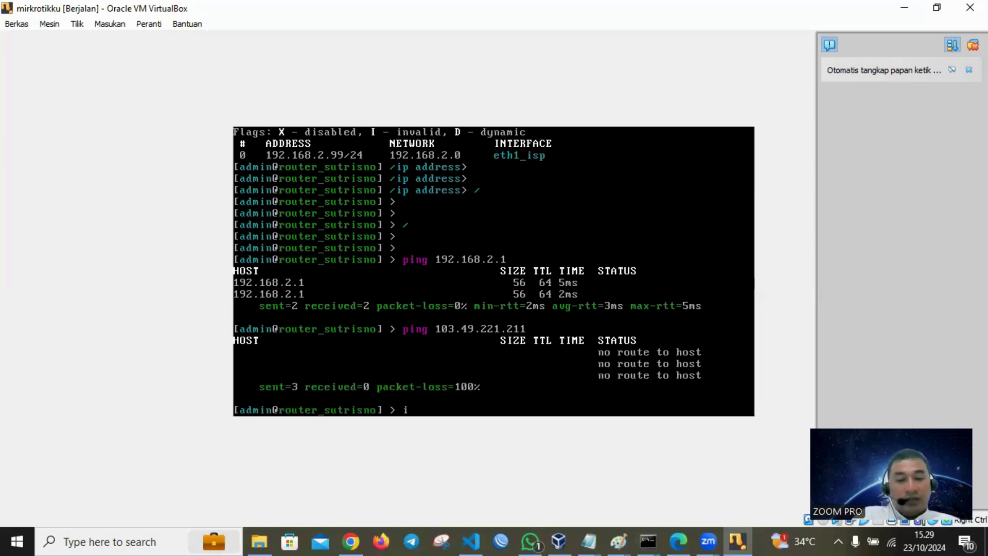
{"action": "type", "text": "p route"}
{"action": "key", "text": "Return"}
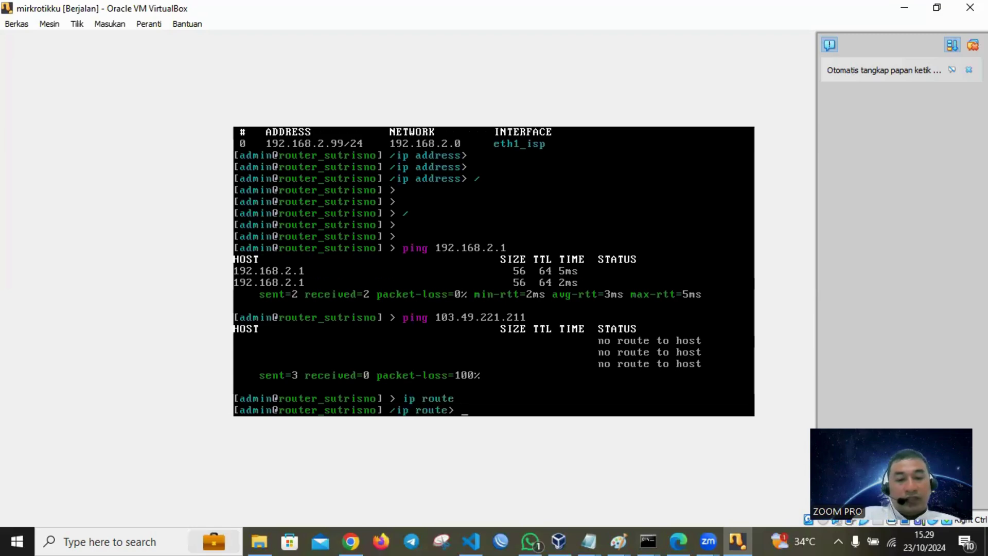
{"action": "type", "text": "pr"}
{"action": "key", "text": "Return"}
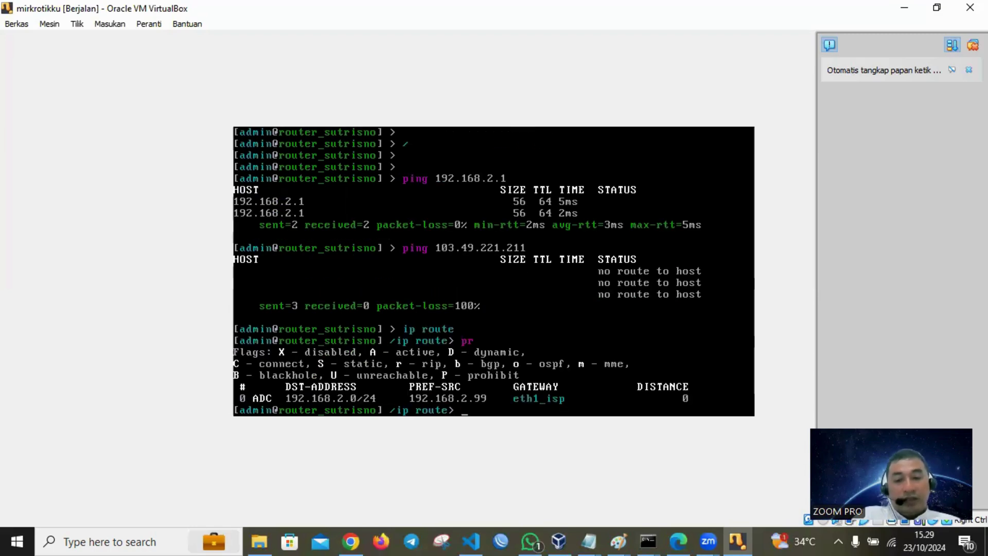
{"action": "type", "text": "add dst-address="}
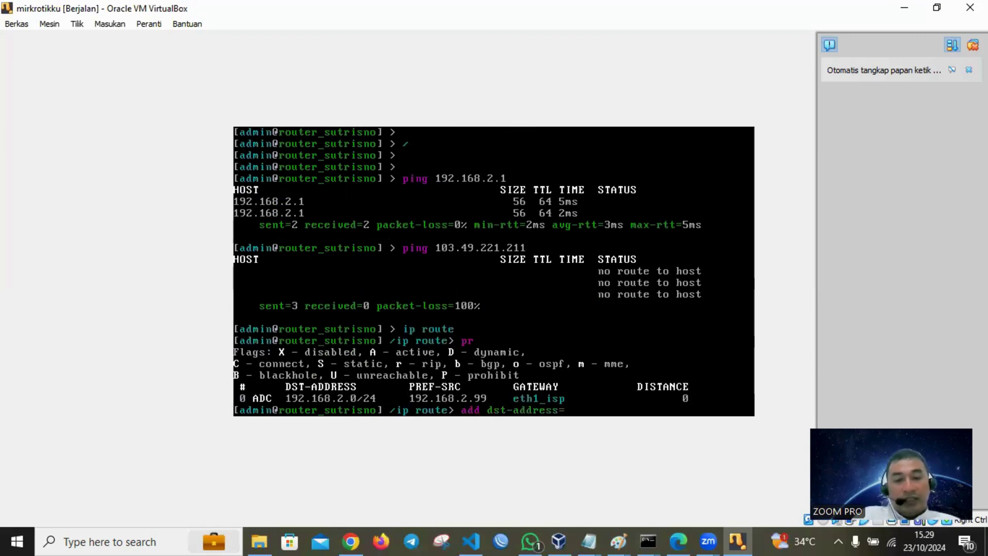
{"action": "type", "text": "0.0.0.0/0"}
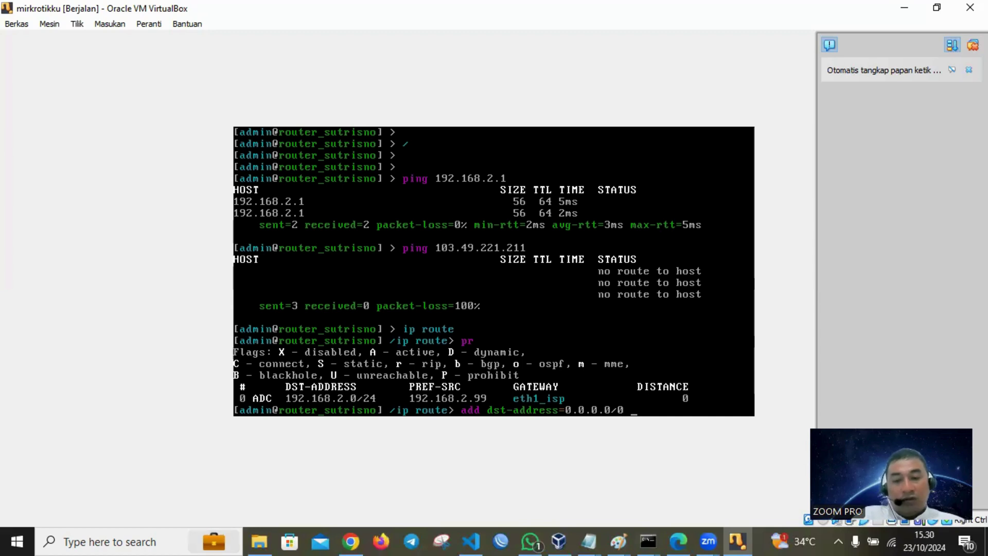
{"action": "type", "text": " gateway="}
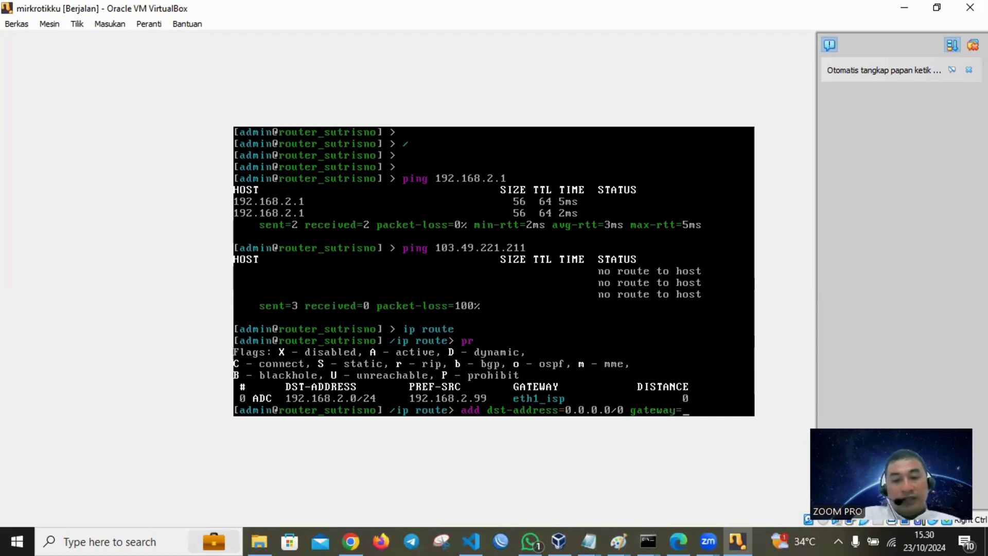
{"action": "type", "text": "192.168.2.1"}
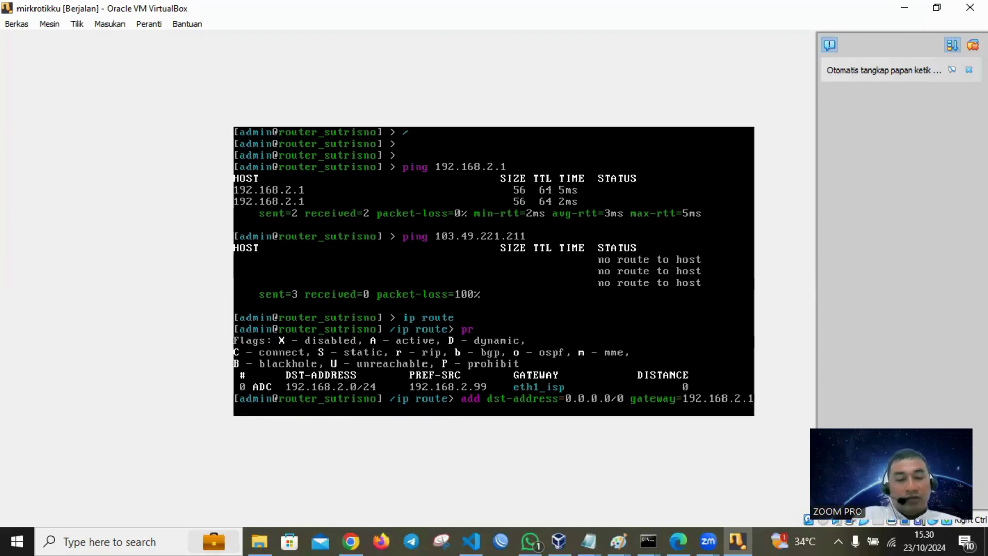
{"action": "key", "text": "Return"}
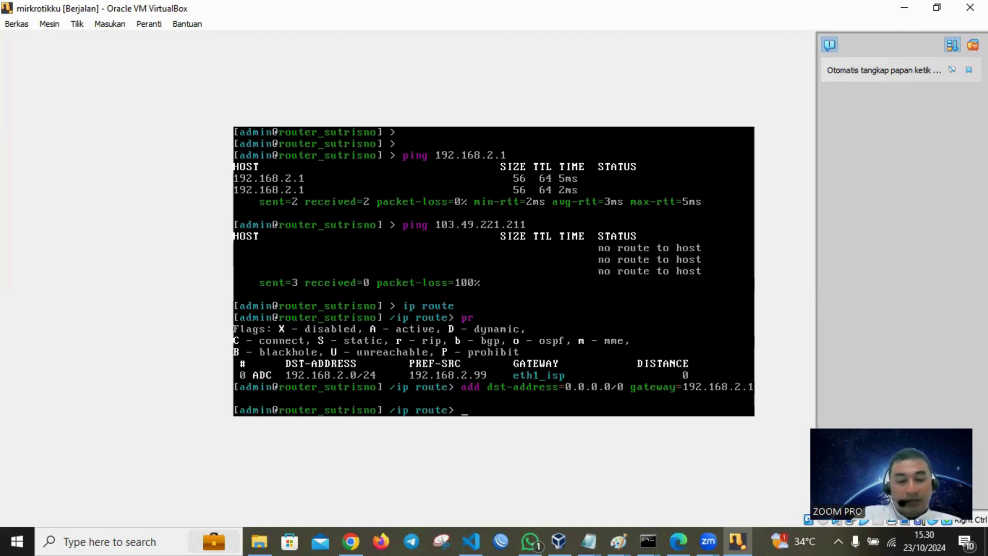
- Return to the root prompt and recall the earlier ping to 103.49.221.211
{"action": "type", "text": "/"}
{"action": "key", "text": "Return"}
{"action": "key", "text": "Return"}
{"action": "key", "text": "Up"}
{"action": "key", "text": "Up"}
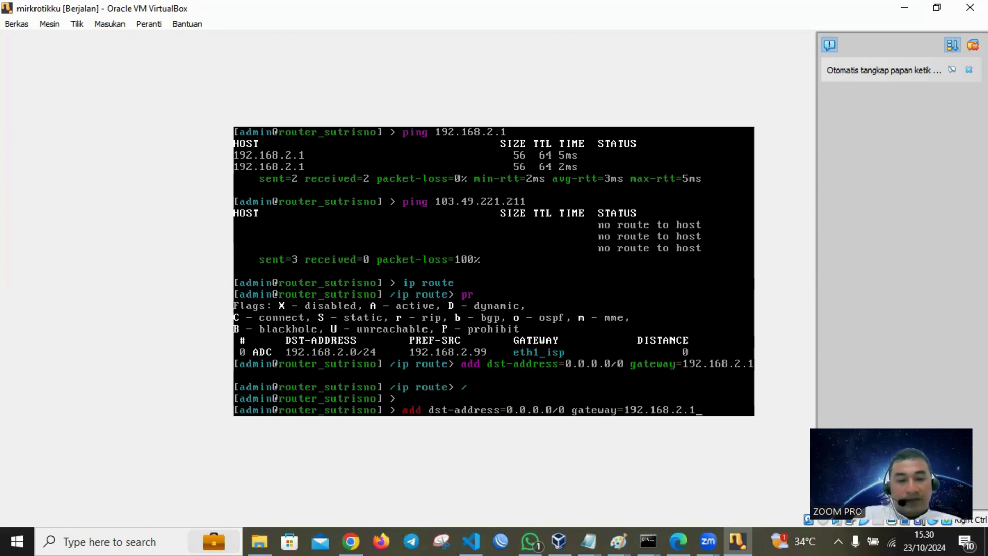
{"action": "key", "text": "Up"}
{"action": "key", "text": "Up"}
{"action": "key", "text": "Up"}
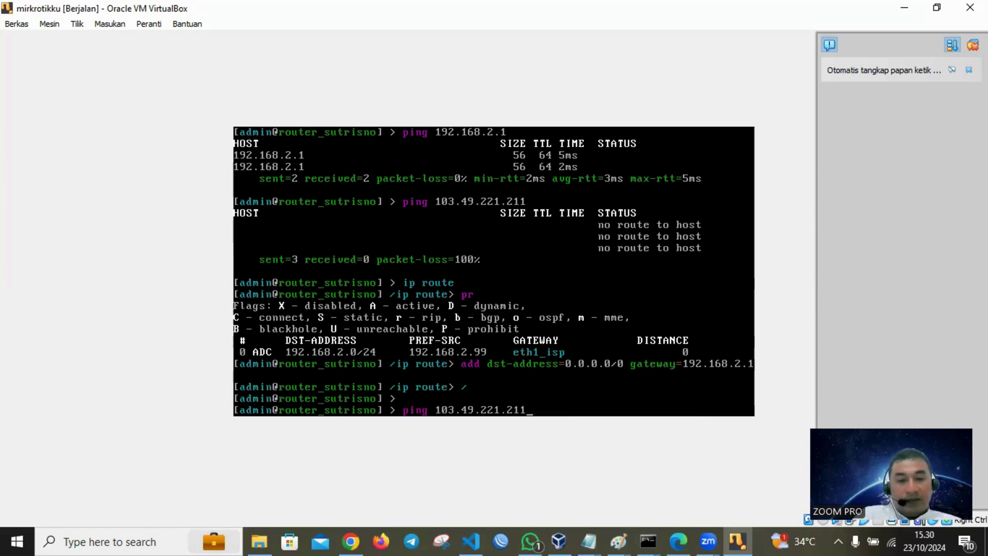
- Rerun the ping to 103.49.221.211 and stop it: 6 of 8 replies, 25% loss
{"action": "key", "text": "Return"}
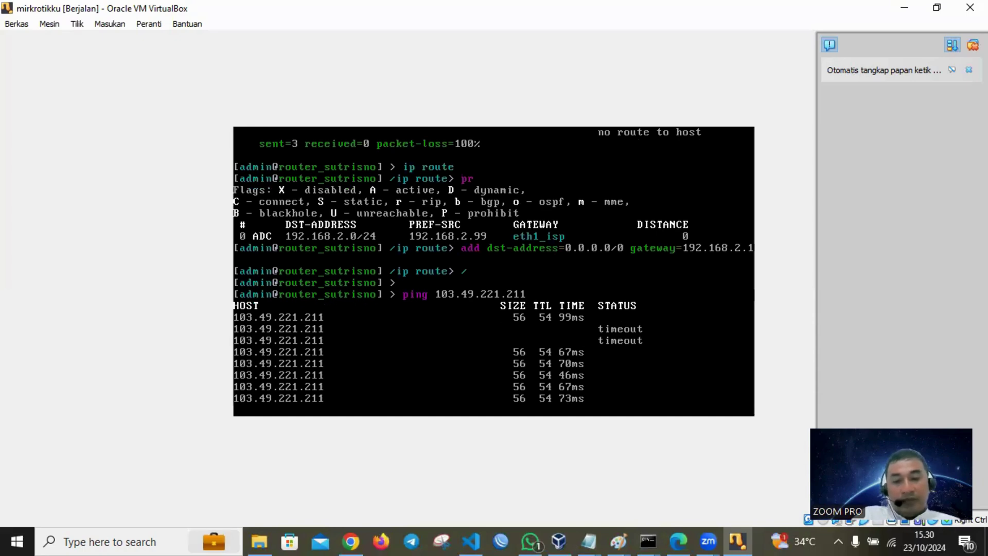
{"action": "key", "text": "ctrl+c"}
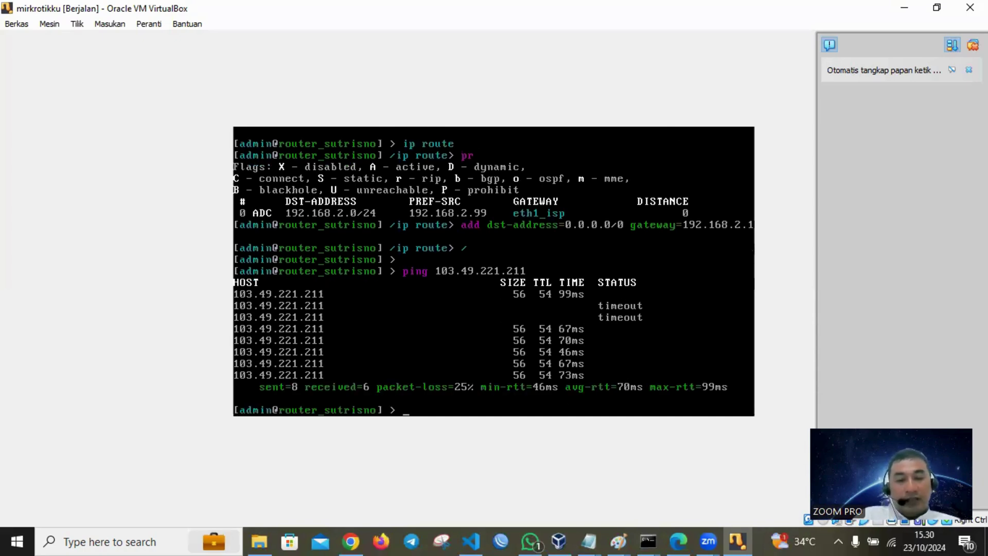